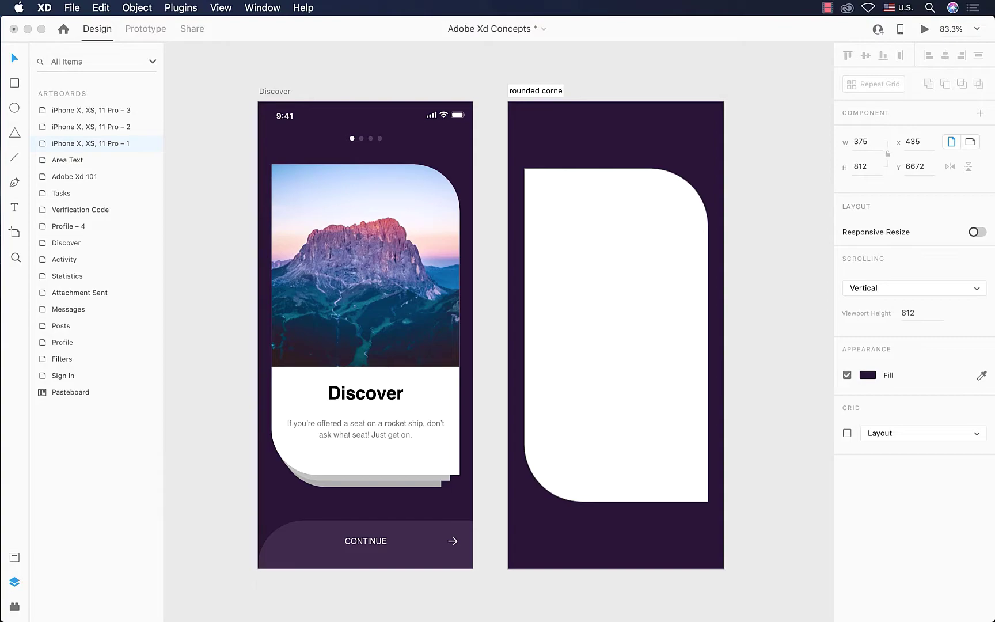
# Step: Rename the artboard beside Discover as "rounded corners and mask with shape" and deselect it
pyautogui.write('ask with shape')
pyautogui.press('Return')
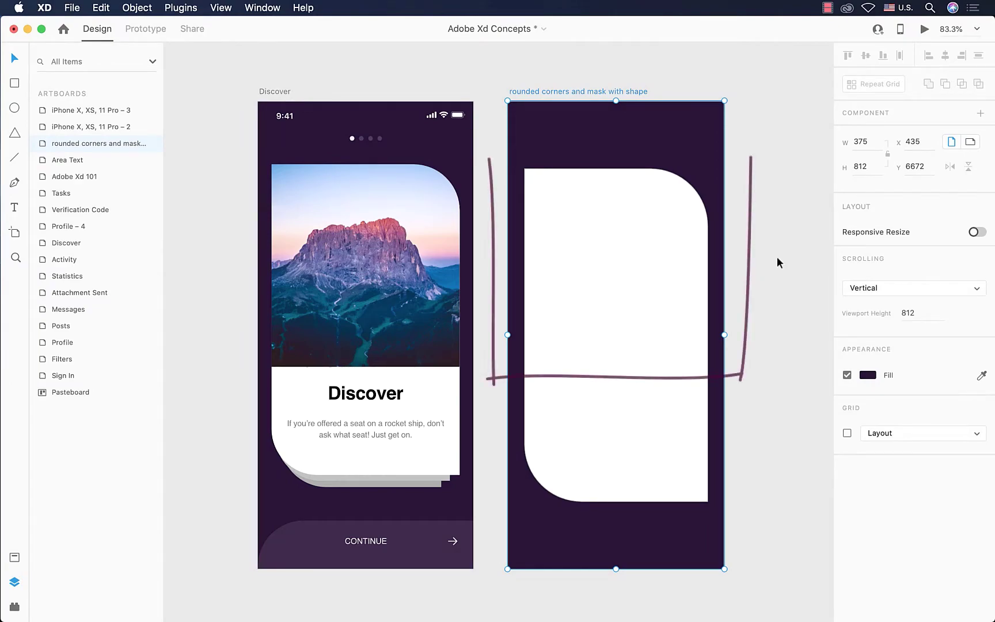
pyautogui.press('Escape')
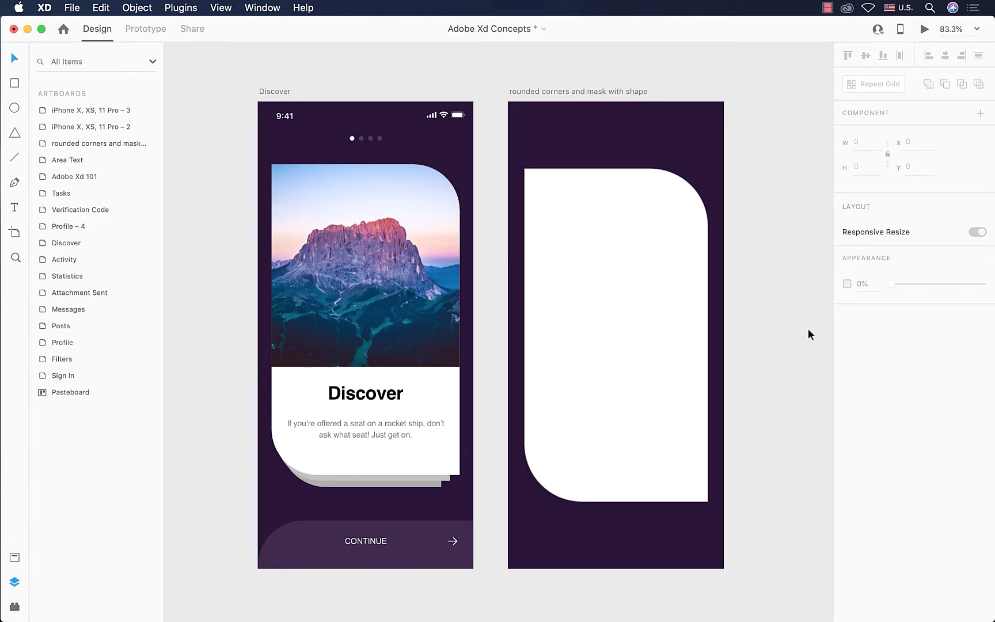
# Step: Draw a 320 by 350 rectangle over the white card's upper part and round only its upper-right corner to 100
pyautogui.click(15, 85)
pyautogui.moveTo(525, 168); pyautogui.dragTo(708, 369)
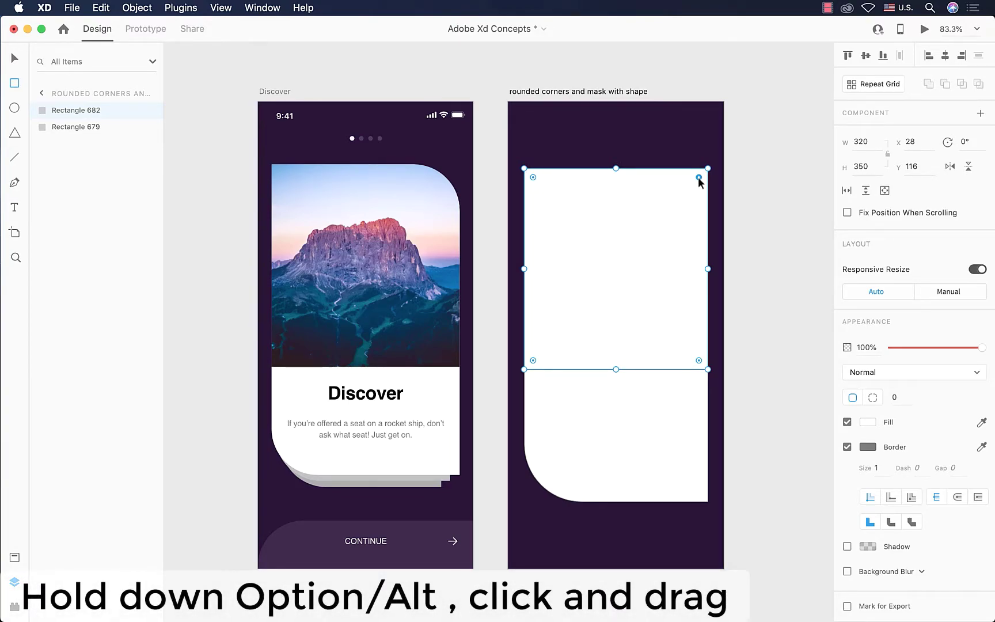
pyautogui.moveTo(699, 179); pyautogui.dragTo(656, 224)
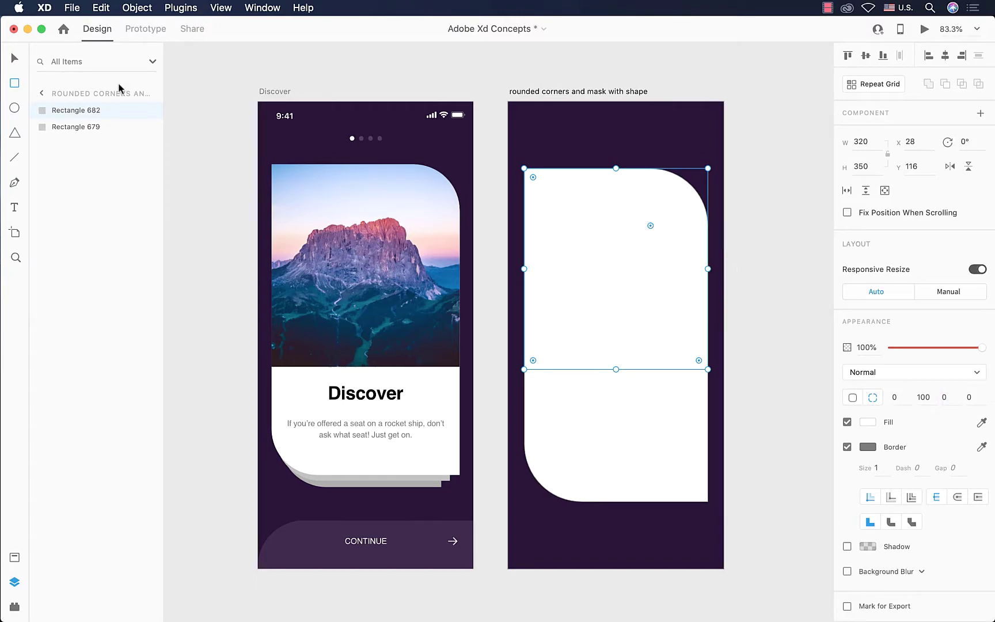
# Step: Remove the border from the new rectangle
pyautogui.click(15, 59)
pyautogui.click(846, 448)
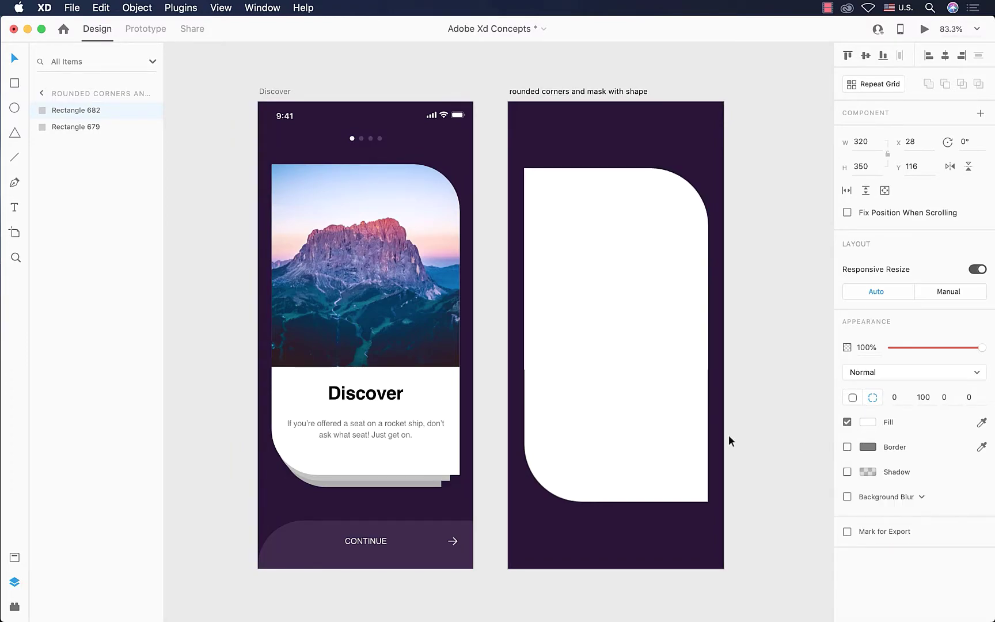
# Step: Import the image "Mask with Shape.jpg" from the PIC folder inside the desktop's File folder
pyautogui.hscroll(5, 743, 438)
pyautogui.hscroll(4, 718, 365)
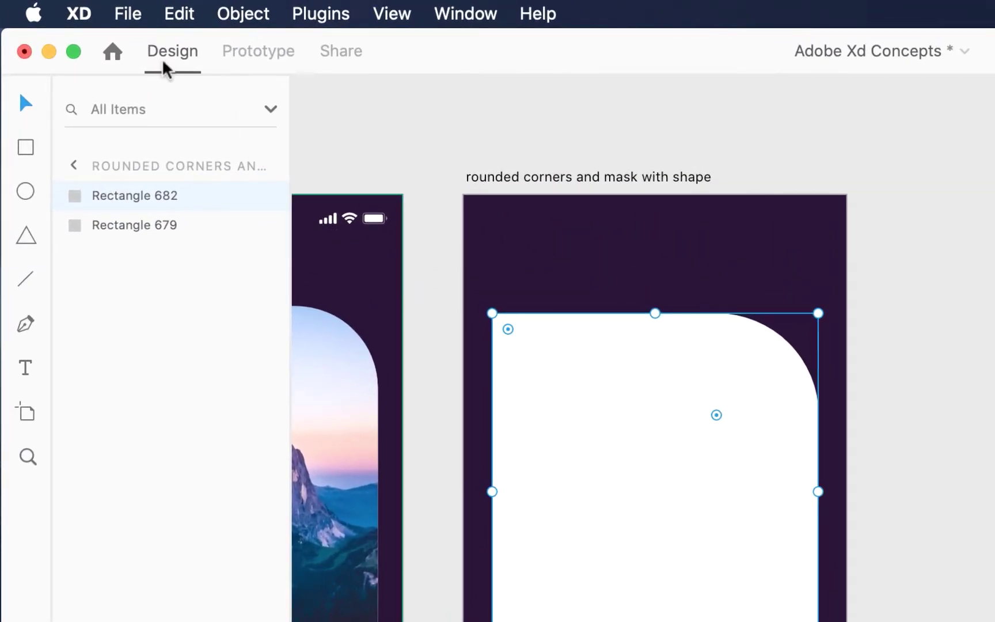
pyautogui.click(127, 13)
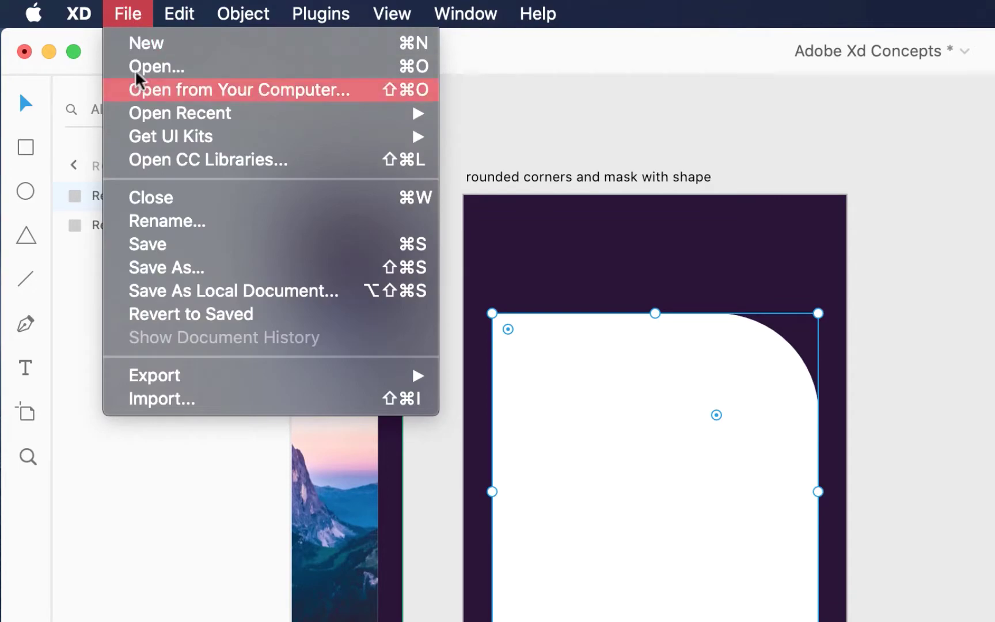
pyautogui.click(256, 406)
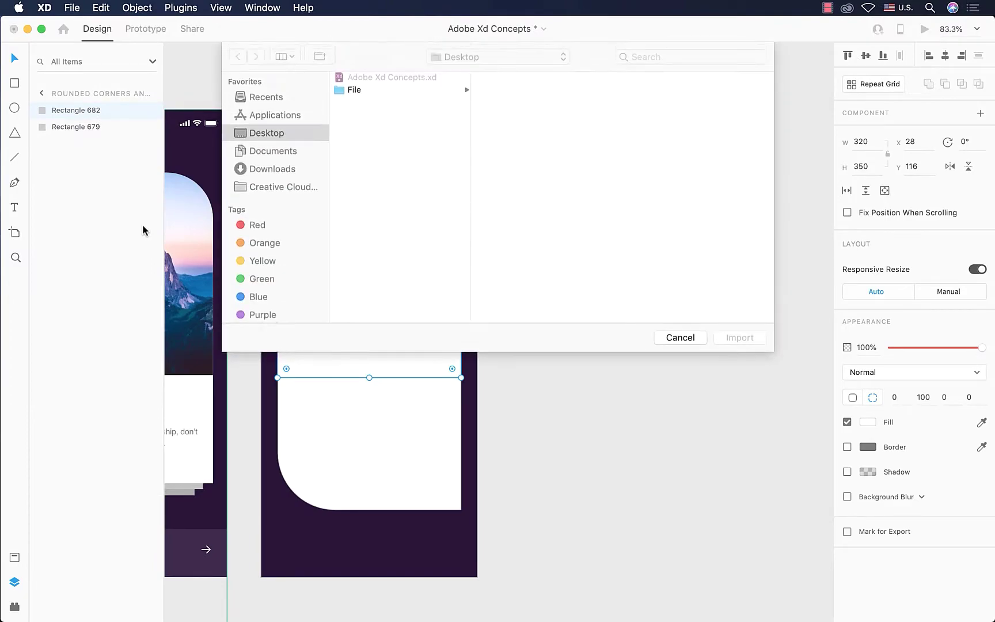
pyautogui.click(356, 90)
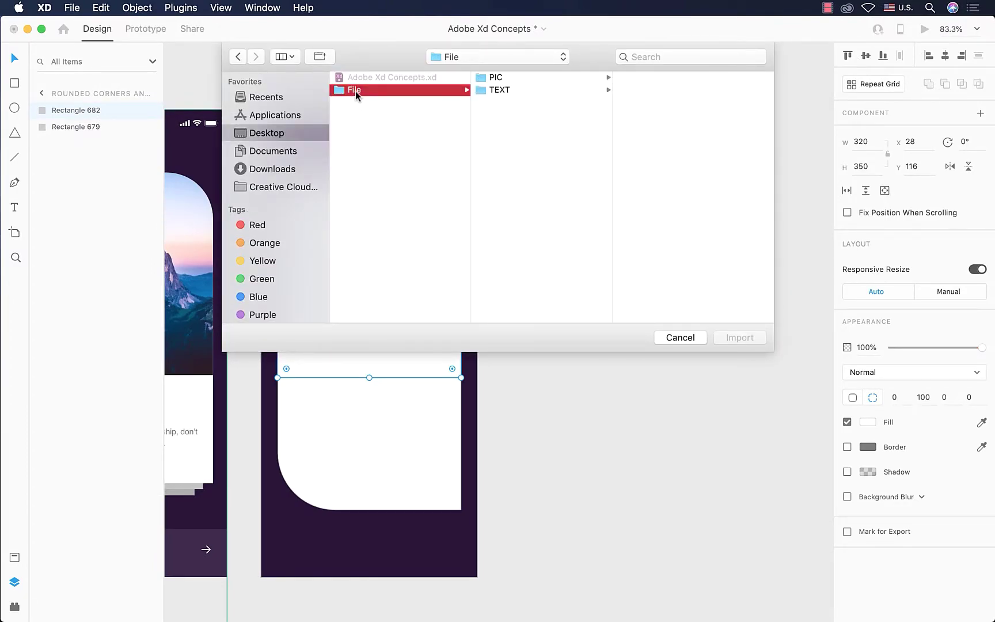
pyautogui.click(541, 77)
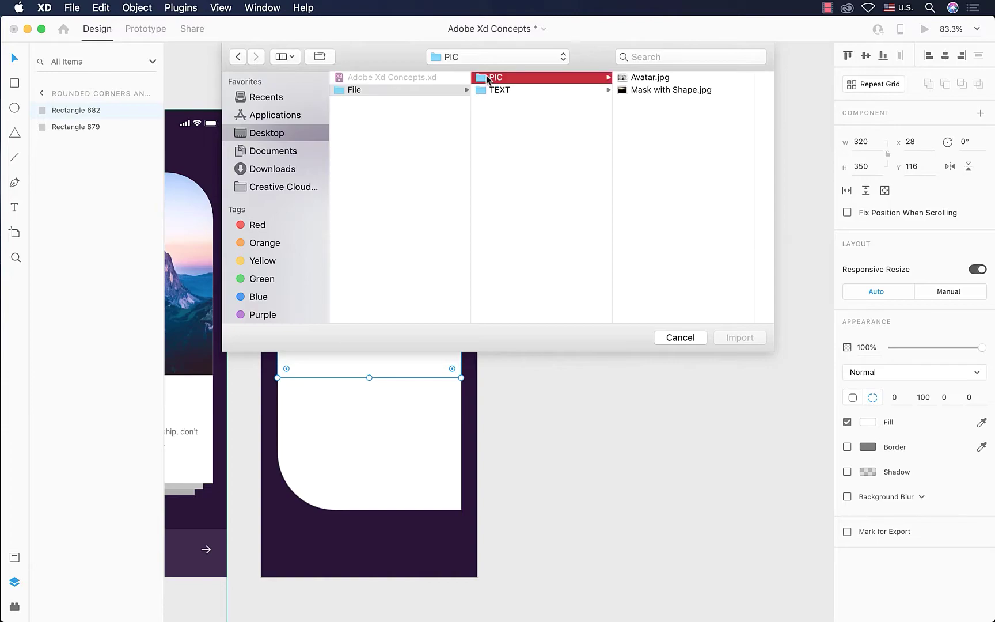
pyautogui.click(671, 92)
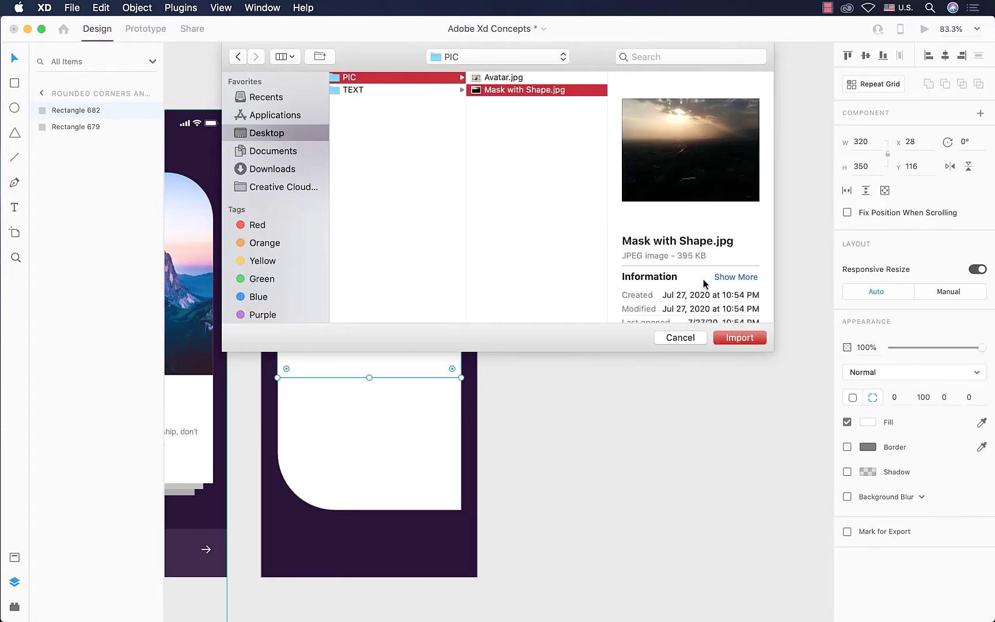
pyautogui.click(741, 337)
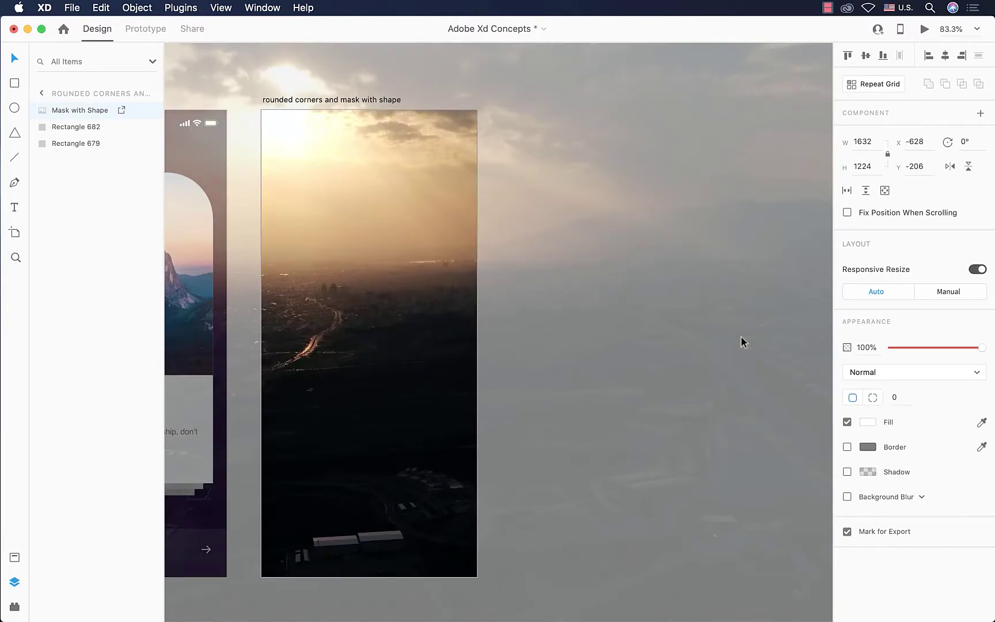
# Step: Move the imported photo so it overlaps only part of the rounded rectangle, leaving the rectangle's left edge exposed
pyautogui.scroll(-5, 705, 342)
pyautogui.moveTo(797, 345); pyautogui.dragTo(807, 324)
pyautogui.hscroll(10, 714, 324)
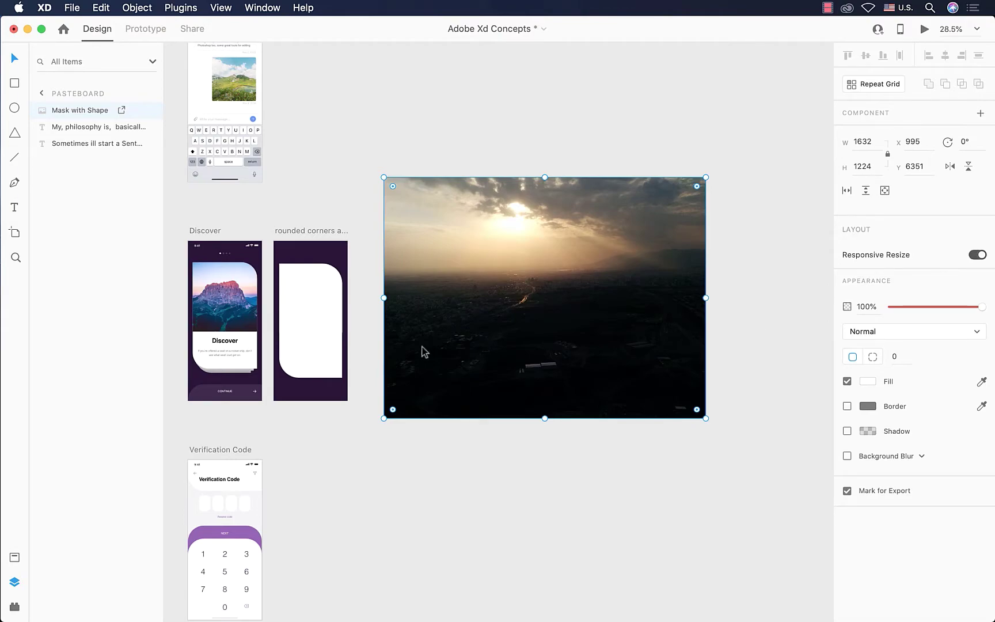
pyautogui.moveTo(502, 320); pyautogui.dragTo(411, 338)
pyautogui.scroll(5, 412, 337)
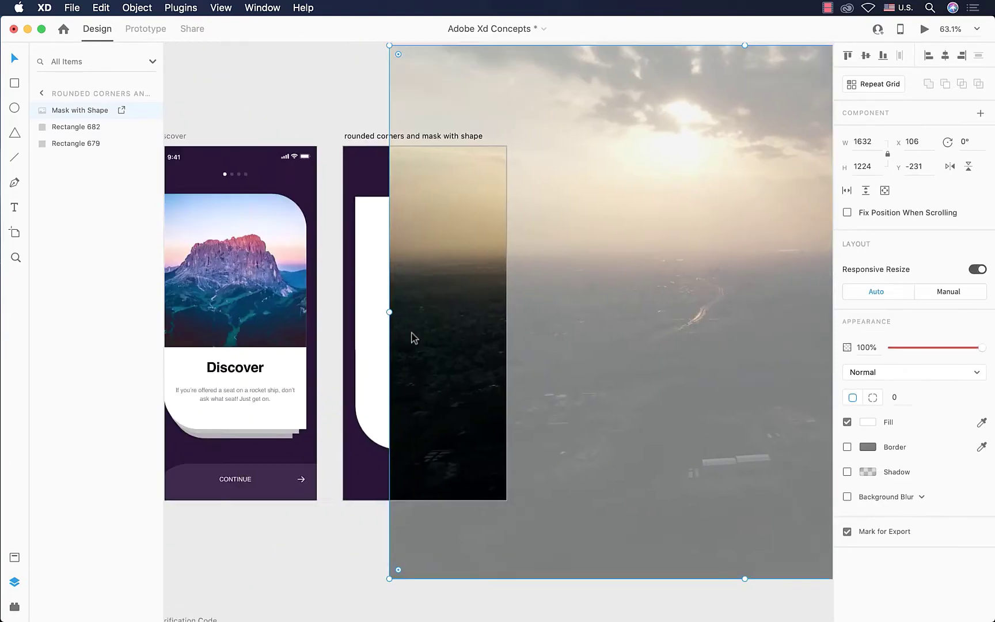
# Step: Mask the photo with the rounded rectangle using Mask with Shape, then deselect everything
pyautogui.keyDown('shift'); pyautogui.click(375, 297); pyautogui.keyUp('shift')
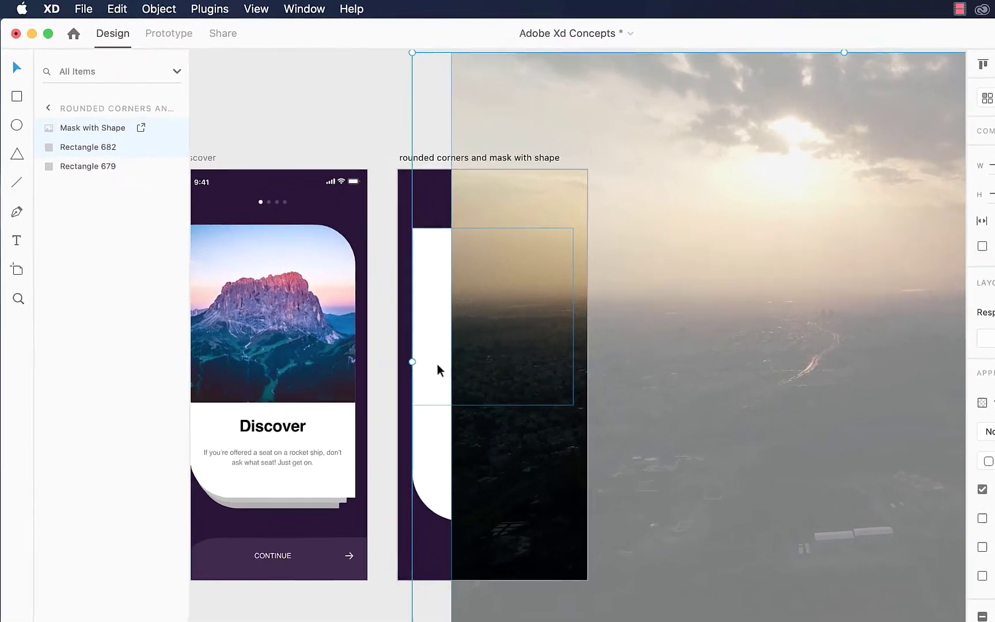
pyautogui.click(164, 10)
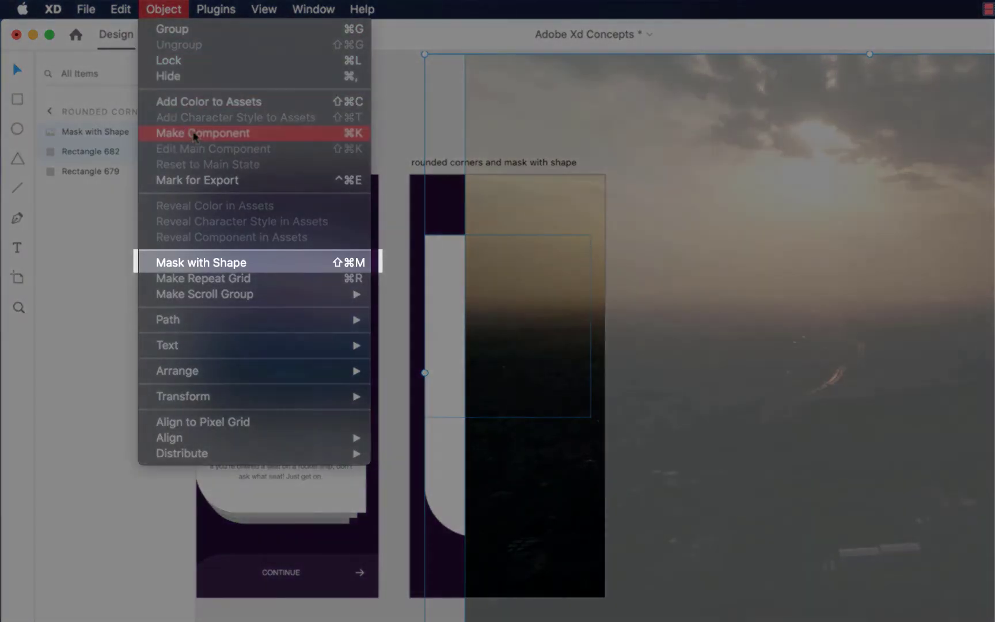
pyautogui.click(285, 262)
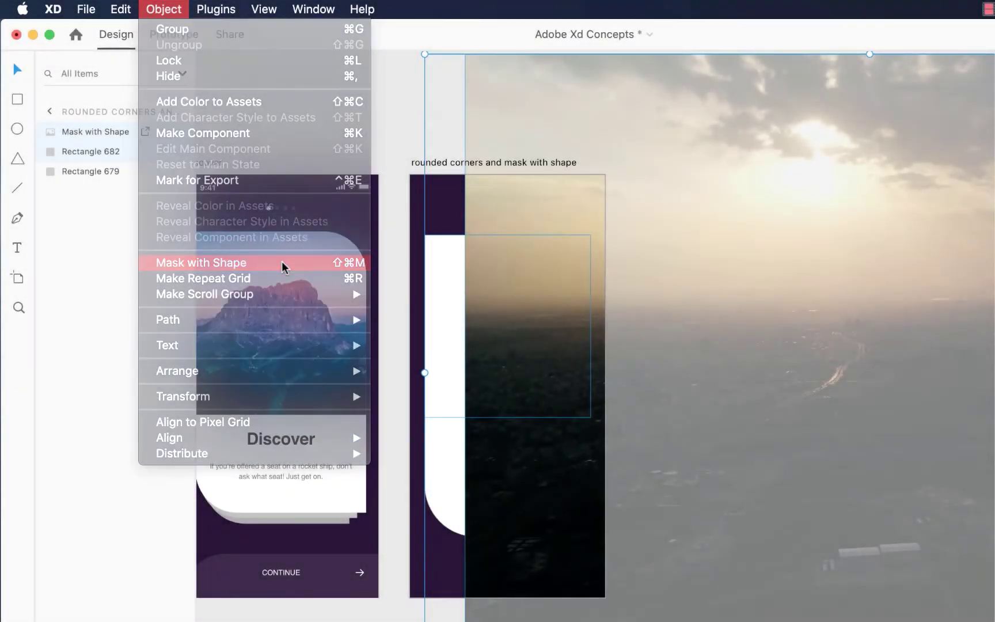
pyautogui.press('super+3')
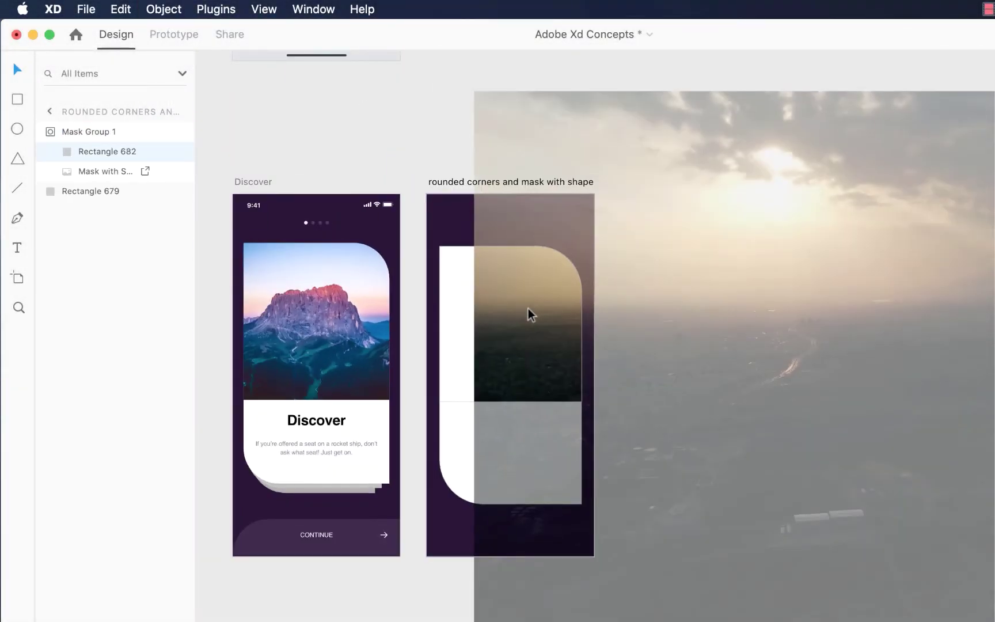
pyautogui.click(528, 308)
pyautogui.click(413, 266)
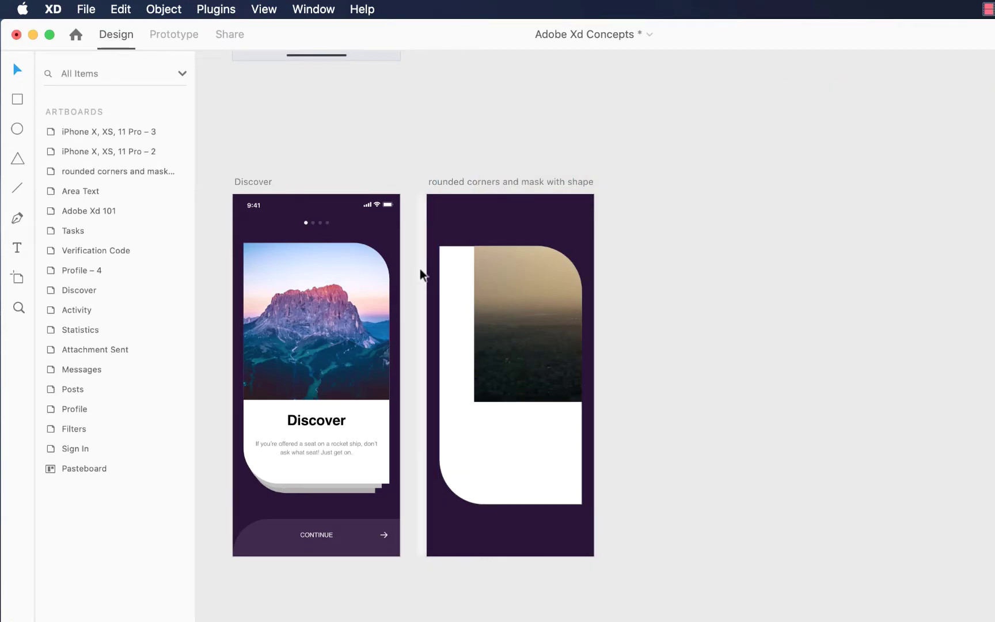
# Step: Enter the mask group and move the photo left until it fills the whole rounded shape
pyautogui.click(523, 332)
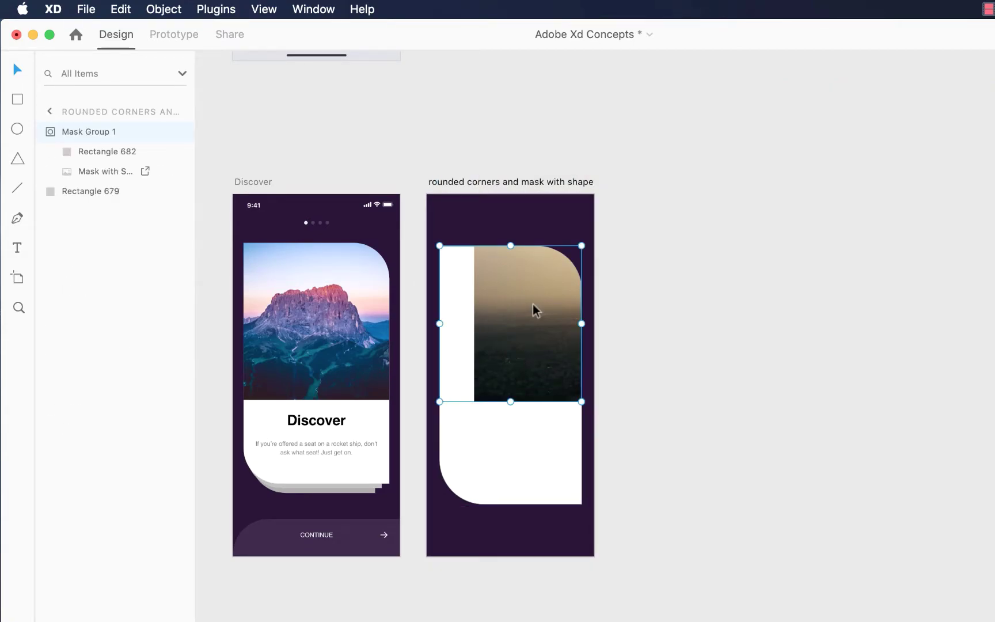
pyautogui.doubleClick(533, 304)
pyautogui.moveTo(529, 306); pyautogui.dragTo(273, 293)
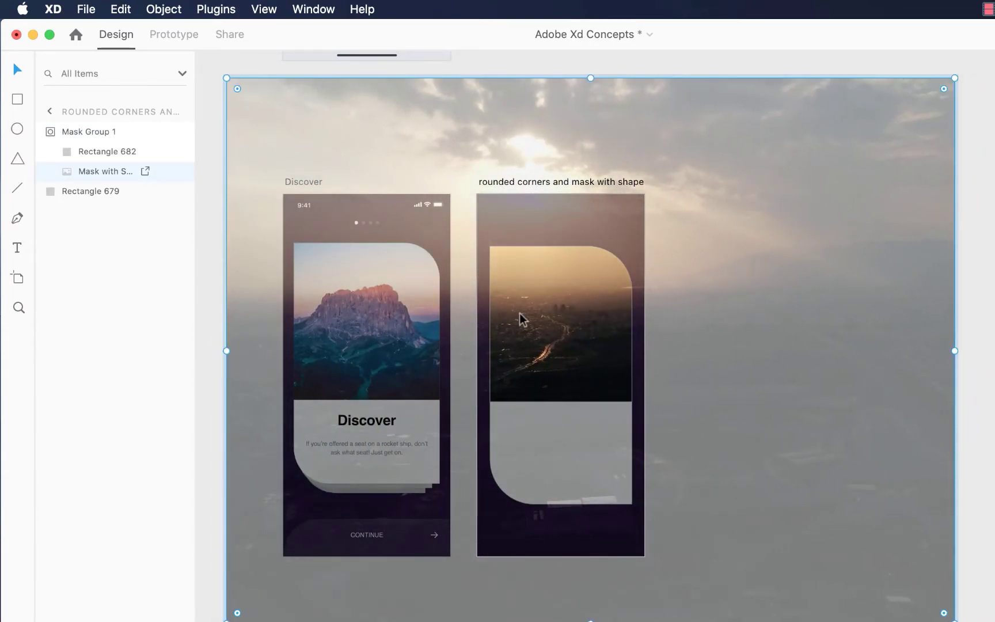
# Step: Scale the photo inside the mask down to about 601 by 451 and align its top edge with the mask's top edge
pyautogui.scroll(-4, 519, 313)
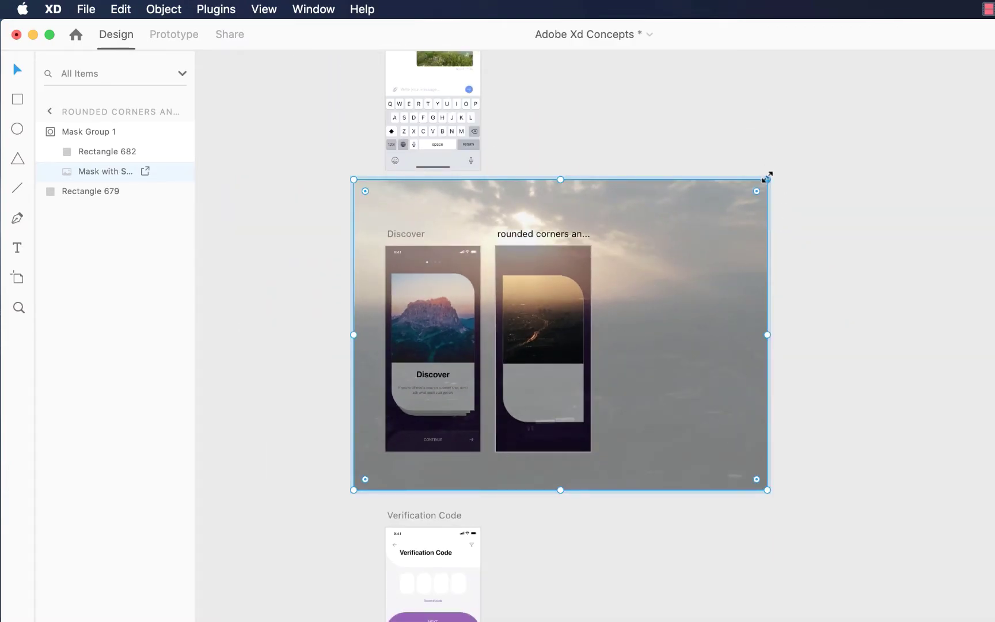
pyautogui.moveTo(767, 180); pyautogui.dragTo(526, 357)
pyautogui.scroll(3, 423, 412)
pyautogui.scroll(2, 422, 415)
pyautogui.moveTo(422, 416); pyautogui.dragTo(657, 190)
pyautogui.hscroll(5, 574, 249)
pyautogui.scroll(3, 573, 249)
pyautogui.moveTo(576, 255); pyautogui.dragTo(591, 255)
pyautogui.moveTo(794, 128); pyautogui.dragTo(767, 165)
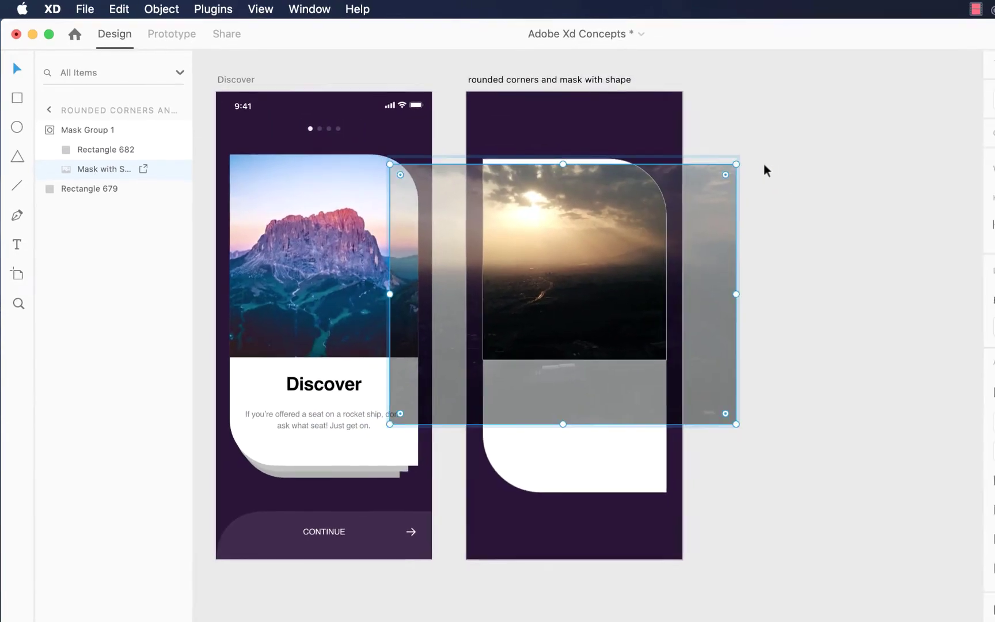
pyautogui.scroll(5, 544, 198)
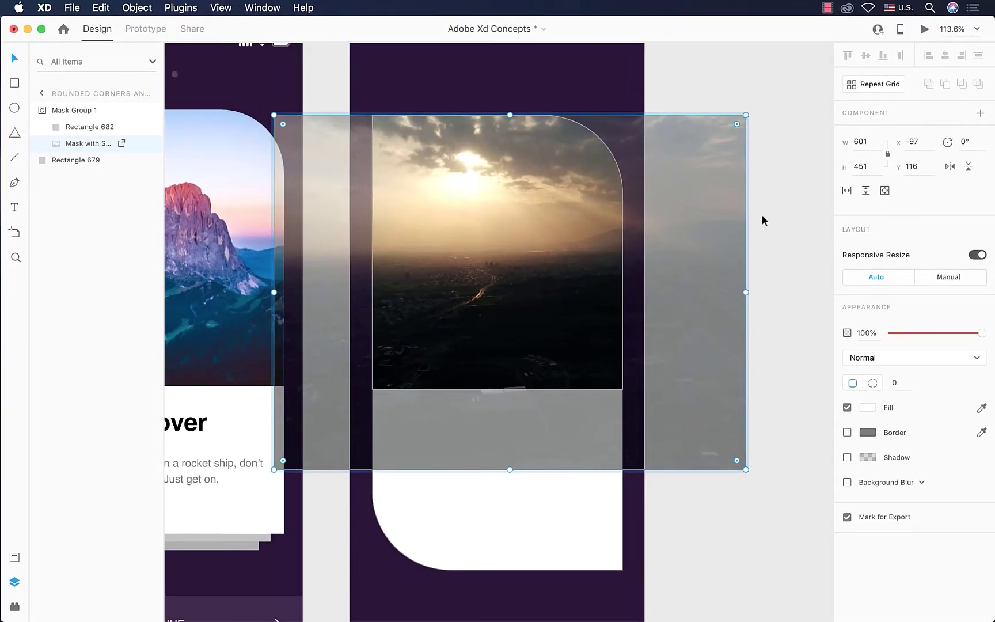
pyautogui.click(762, 214)
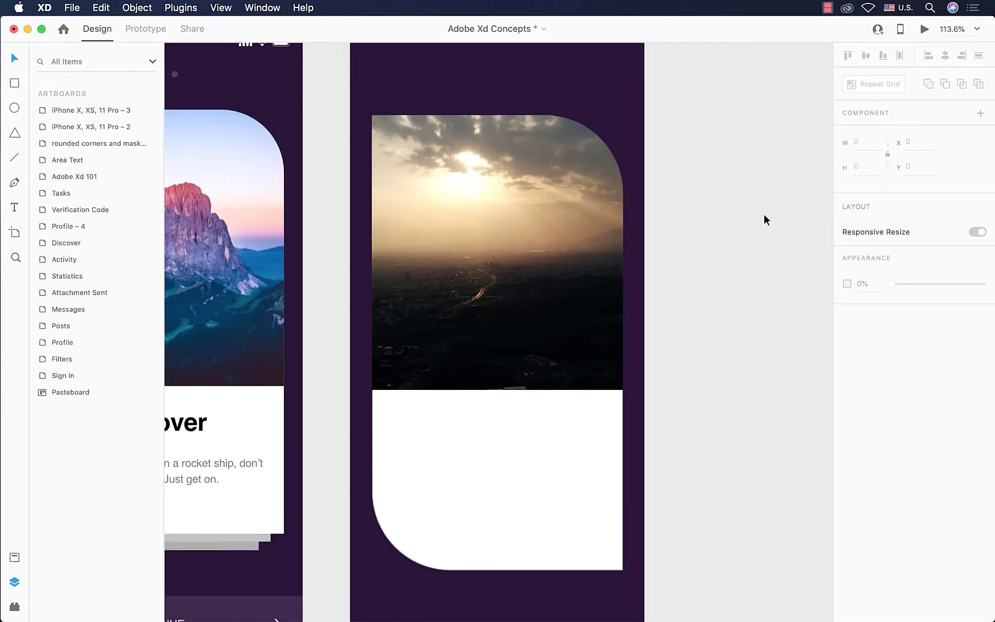
pyautogui.doubleClick(522, 248)
pyautogui.click(567, 218)
pyautogui.click(974, 142)
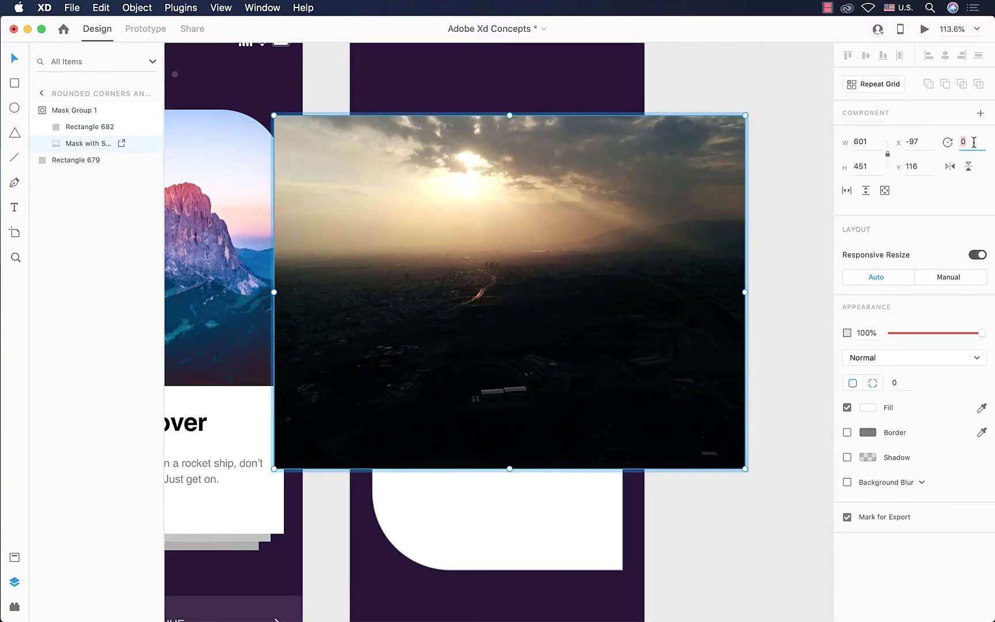
pyautogui.click(777, 163)
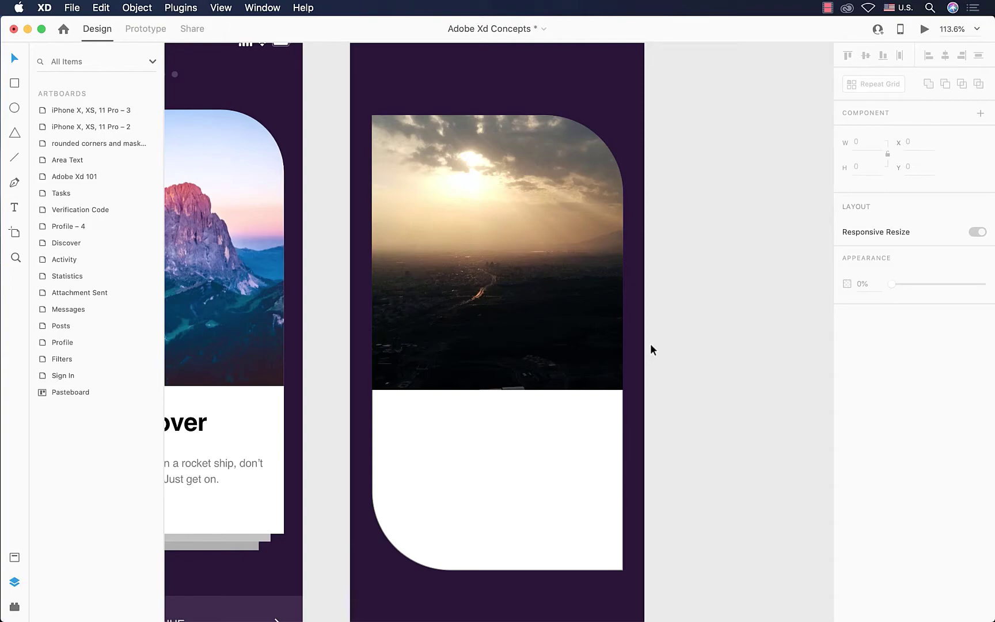
# Step: Draw a rectangle about 123 by 113 between the Sign In title and the Password label on the Adobe Xd 101 artboard
pyautogui.scroll(-5, 651, 348)
pyautogui.scroll(-15, 651, 348)
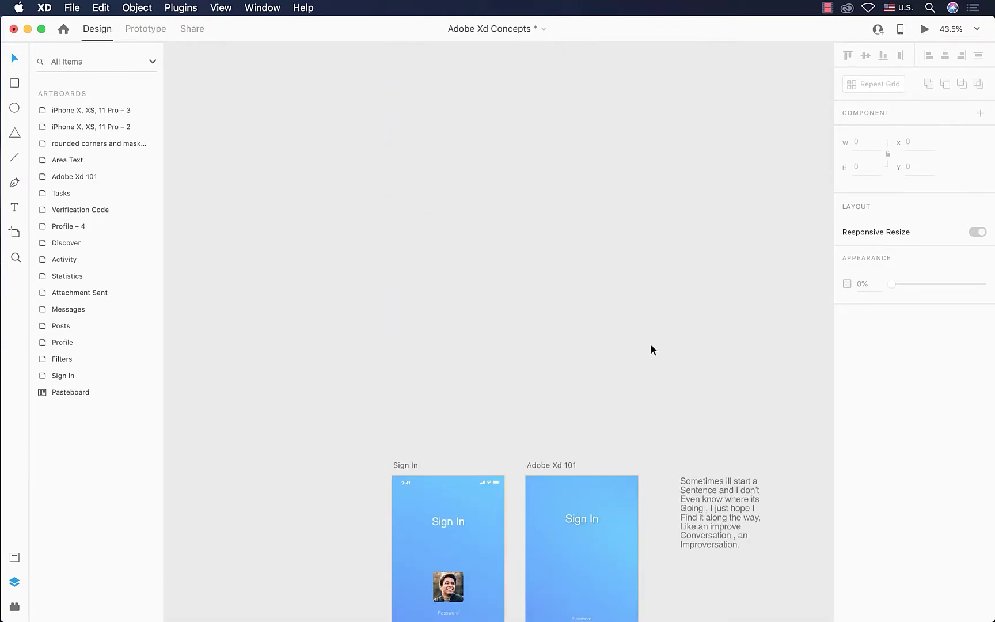
pyautogui.scroll(-6, 650, 343)
pyautogui.scroll(3, 526, 233)
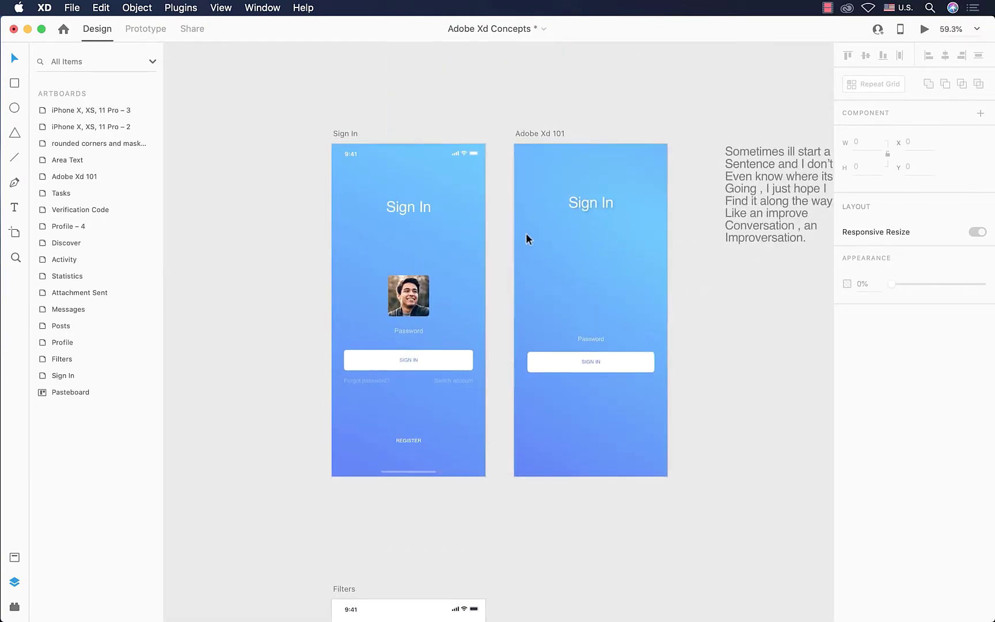
pyautogui.scroll(3, 525, 233)
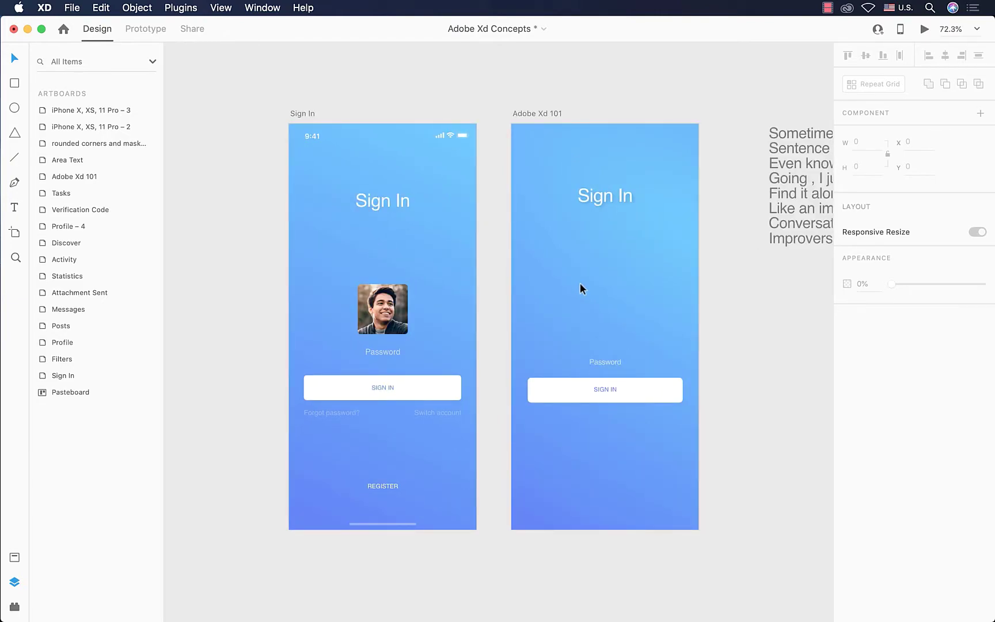
pyautogui.scroll(-1, 448, 306)
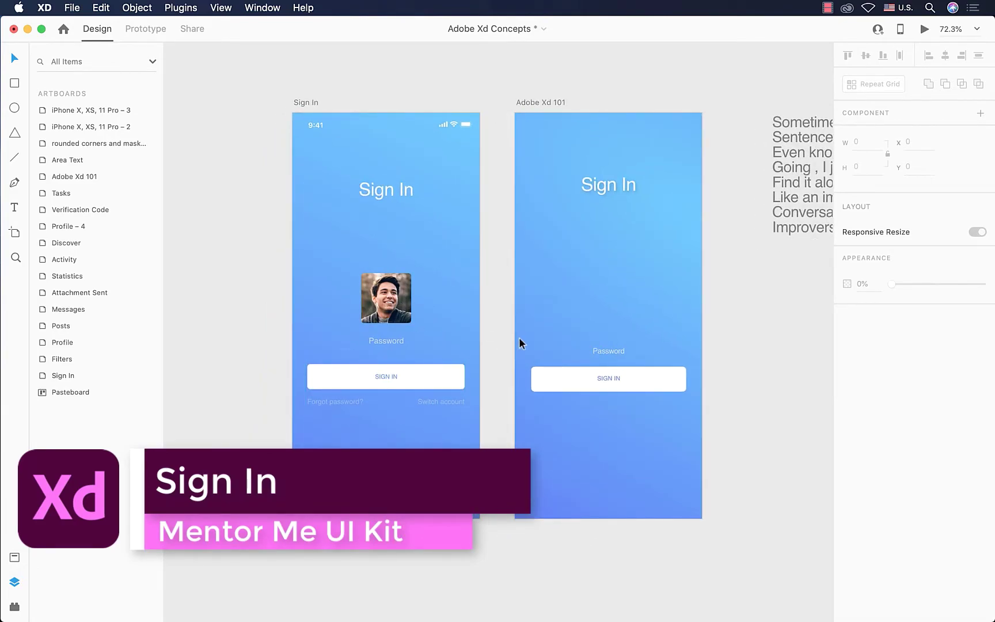
pyautogui.scroll(4, 519, 340)
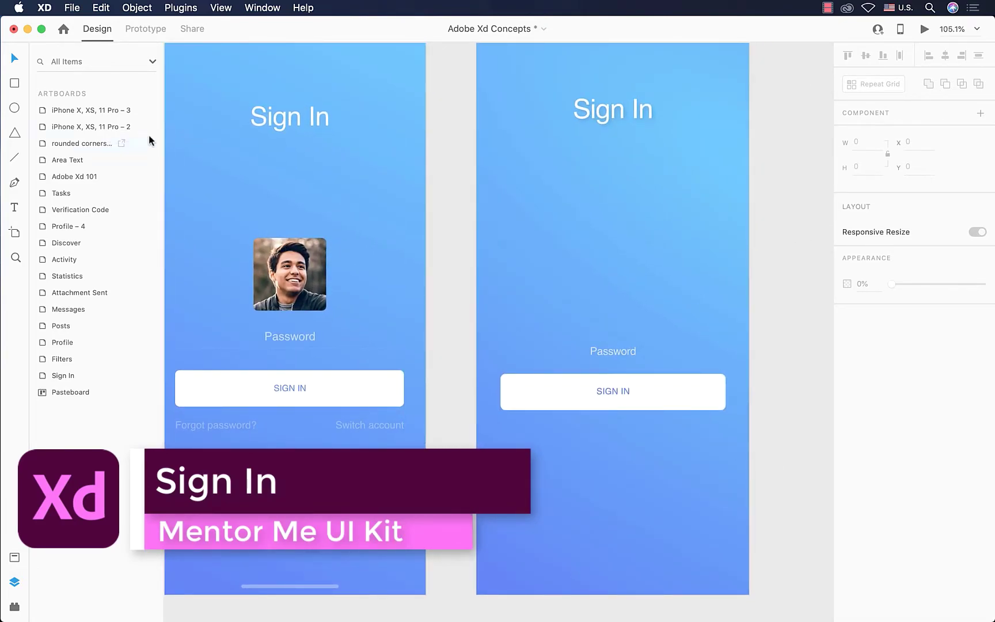
pyautogui.click(15, 84)
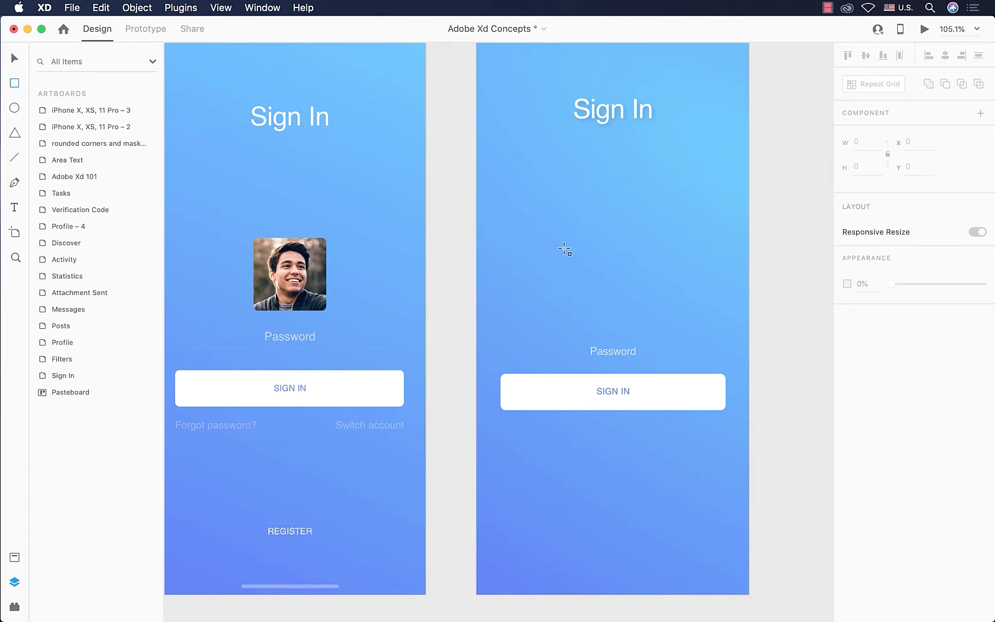
pyautogui.moveTo(564, 246)
pyautogui.mouseDown()
pyautogui.moveTo(694, 335)
pyautogui.moveTo(653, 327)
pyautogui.mouseUp()
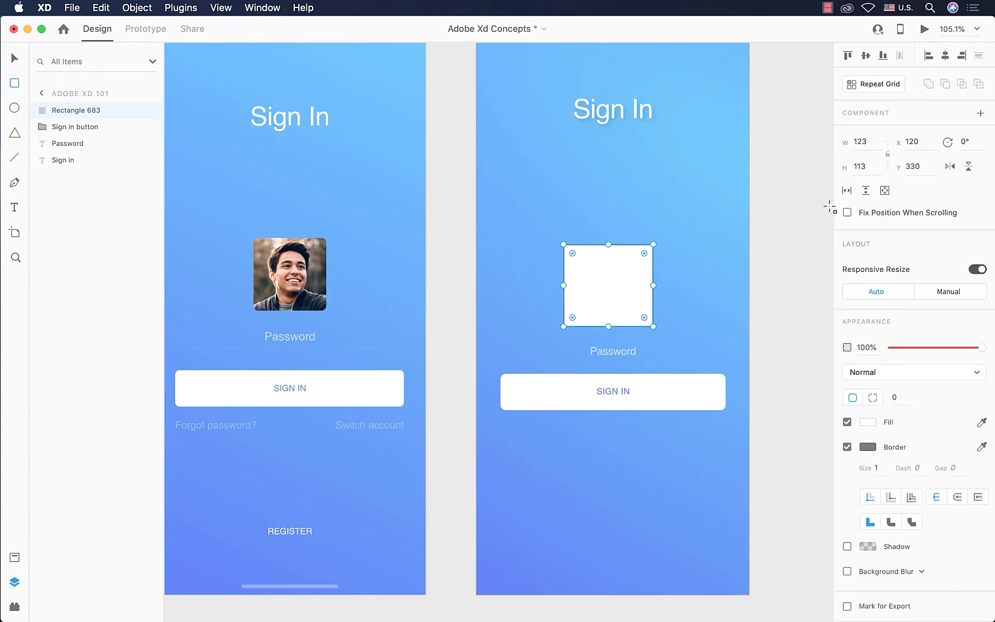
# Step: Set the new rectangle's width and height to 100
pyautogui.click(869, 144)
pyautogui.write('100')
pyautogui.press('Tab')
pyautogui.write('1')
pyautogui.press('Return')
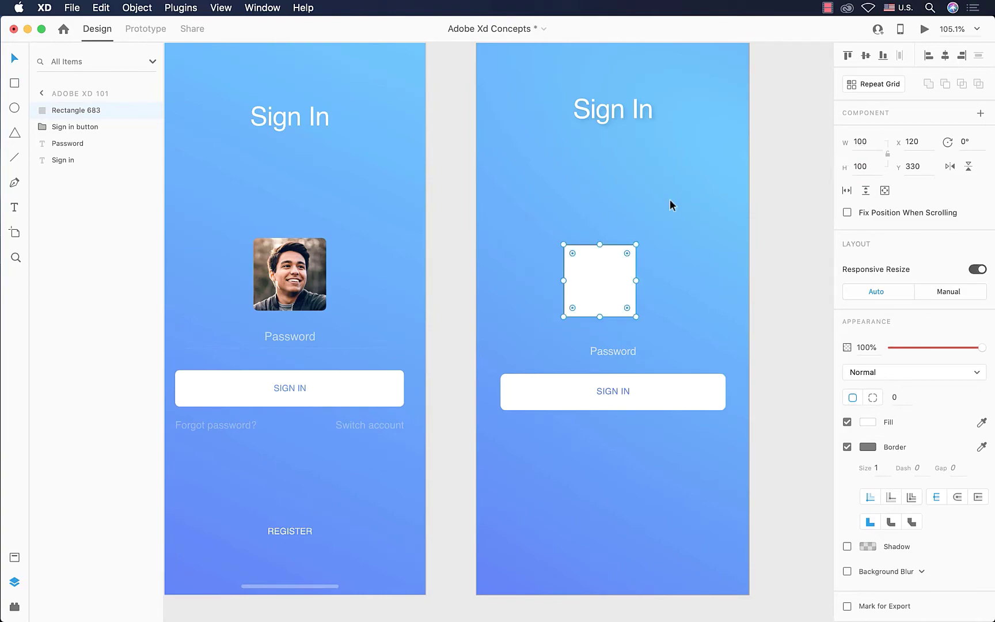
# Step: Centre the white square horizontally beneath the Sign In title at X 138, Y 340 and move the Password label up closer to it
pyautogui.moveTo(604, 278)
pyautogui.mouseDown()
pyautogui.moveTo(615, 291)
pyautogui.moveTo(603, 274)
pyautogui.moveTo(611, 281)
pyautogui.mouseUp()
pyautogui.moveTo(604, 355); pyautogui.dragTo(606, 359)
pyautogui.press('Up')
pyautogui.press('Up')
pyautogui.press('Up')
pyautogui.press('Up')
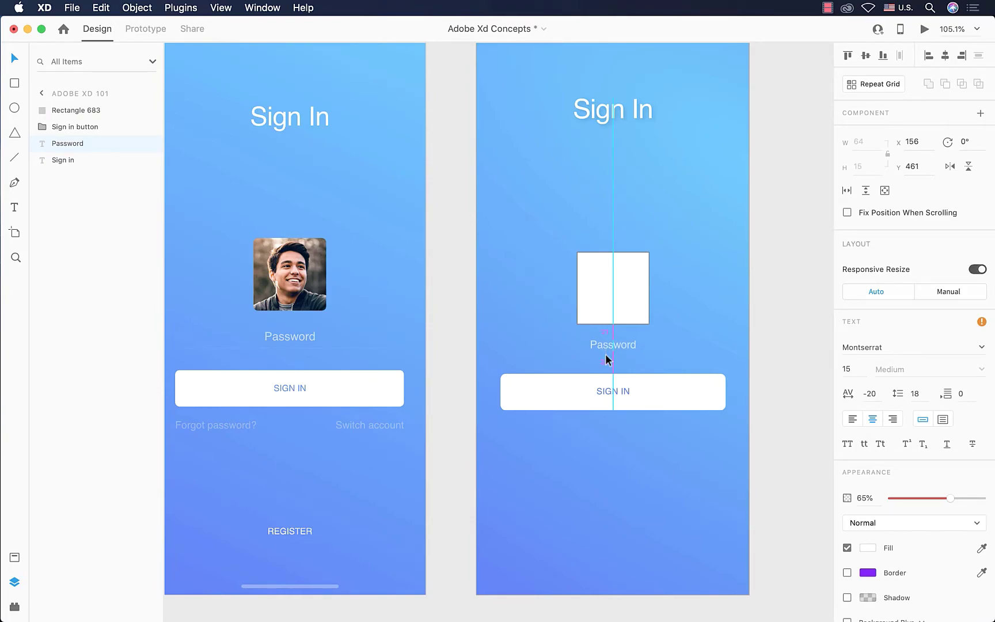
# Step: Nudge the Sign In button down to about Y 514 to adjust its gap below the Password label
pyautogui.moveTo(663, 391)
pyautogui.mouseDown()
pyautogui.moveTo(664, 382)
pyautogui.moveTo(663, 395)
pyautogui.mouseUp()
pyautogui.scroll(5, 618, 345)
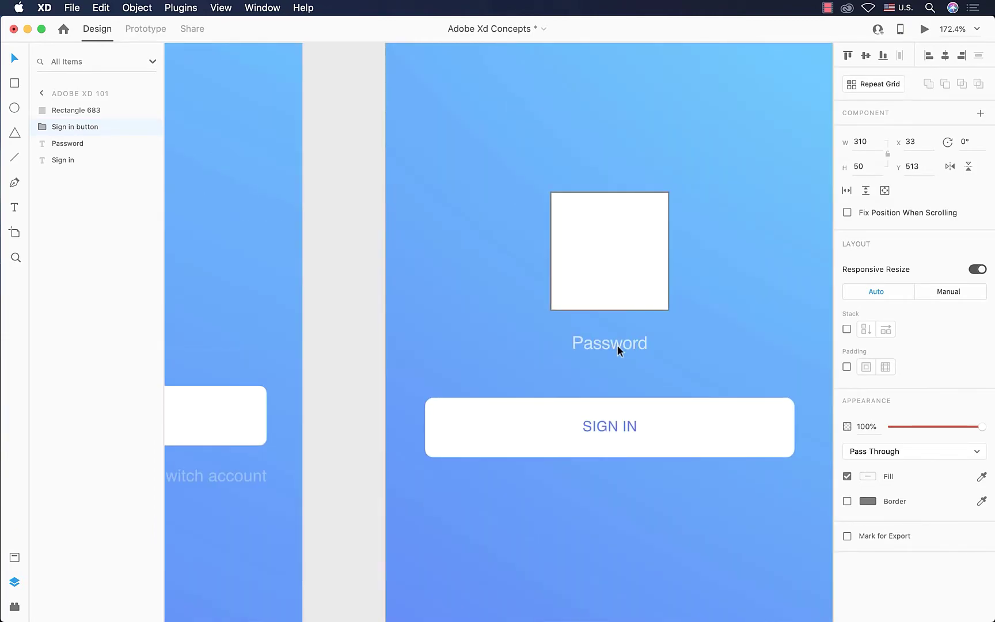
pyautogui.press('Up')
pyautogui.press('Down')
pyautogui.press('Down')
pyautogui.press('Down')
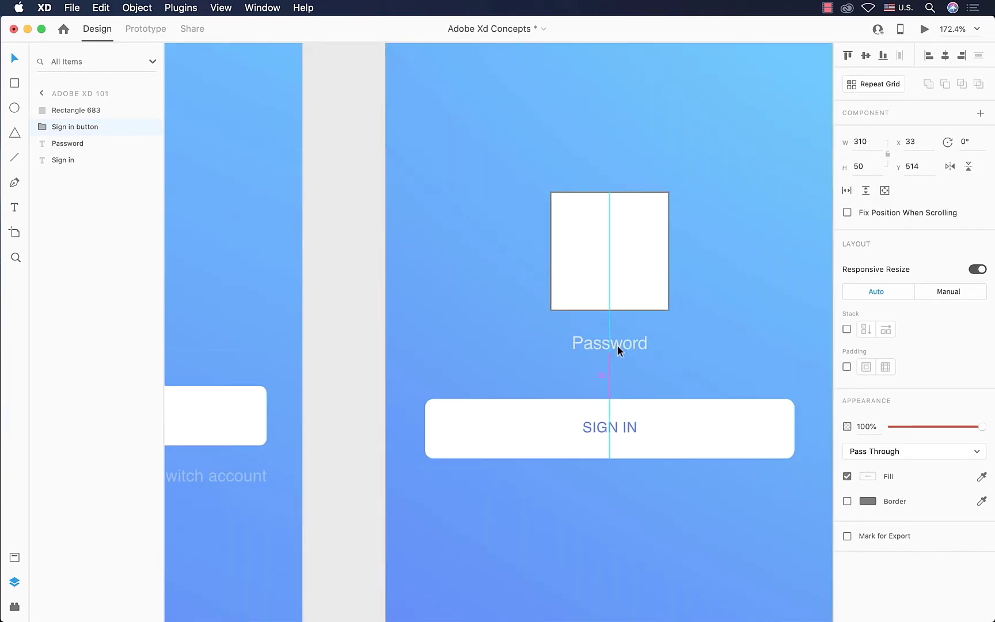
pyautogui.click(663, 362)
pyautogui.scroll(-5, 662, 366)
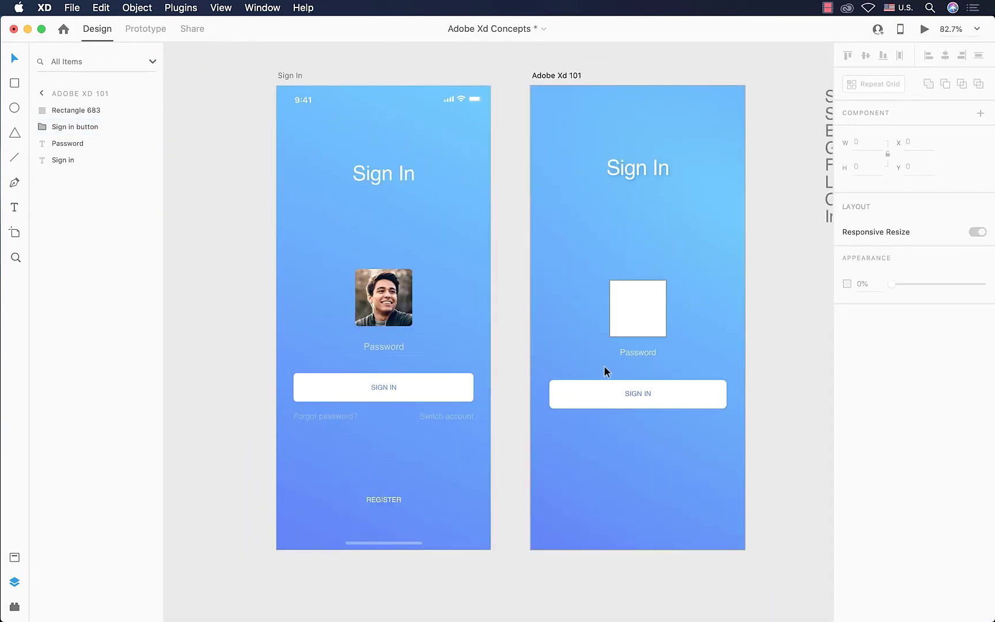
# Step: Narrow the design window, open the PIC folder inside the desktop's File folder in Finder, and keep the white square uncovered
pyautogui.scroll(5, 667, 289)
pyautogui.hscroll(3, 603, 323)
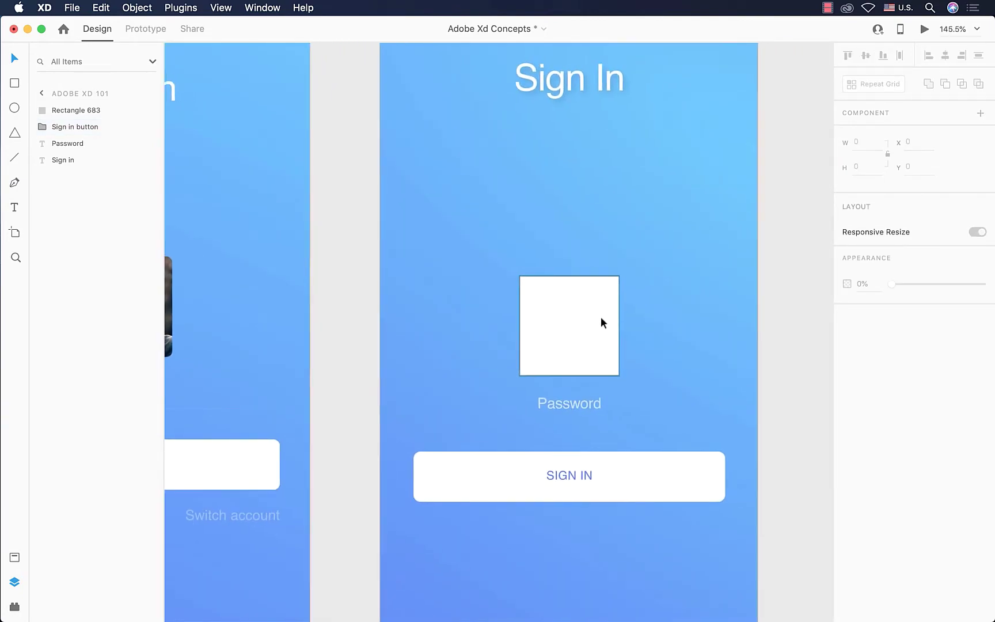
pyautogui.moveTo(992, 252); pyautogui.dragTo(774, 253)
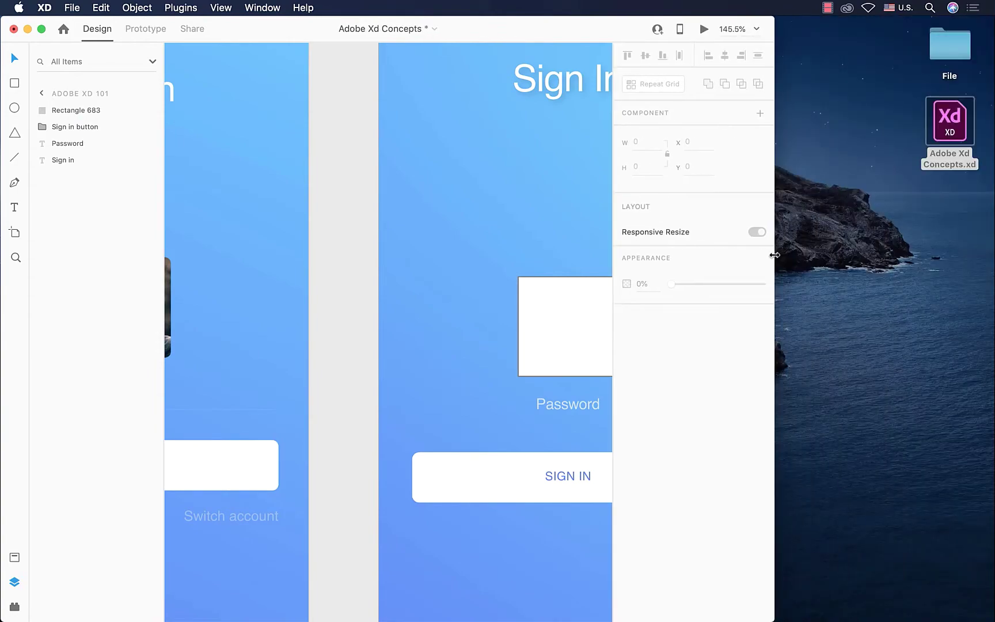
pyautogui.hscroll(3, 366, 345)
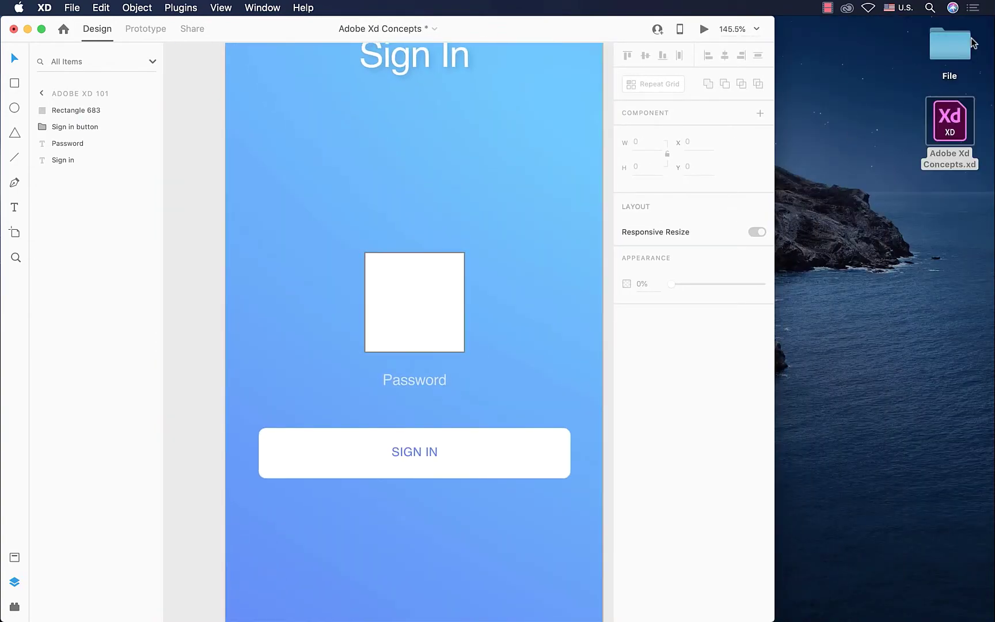
pyautogui.doubleClick(964, 45)
pyautogui.doubleClick(403, 153)
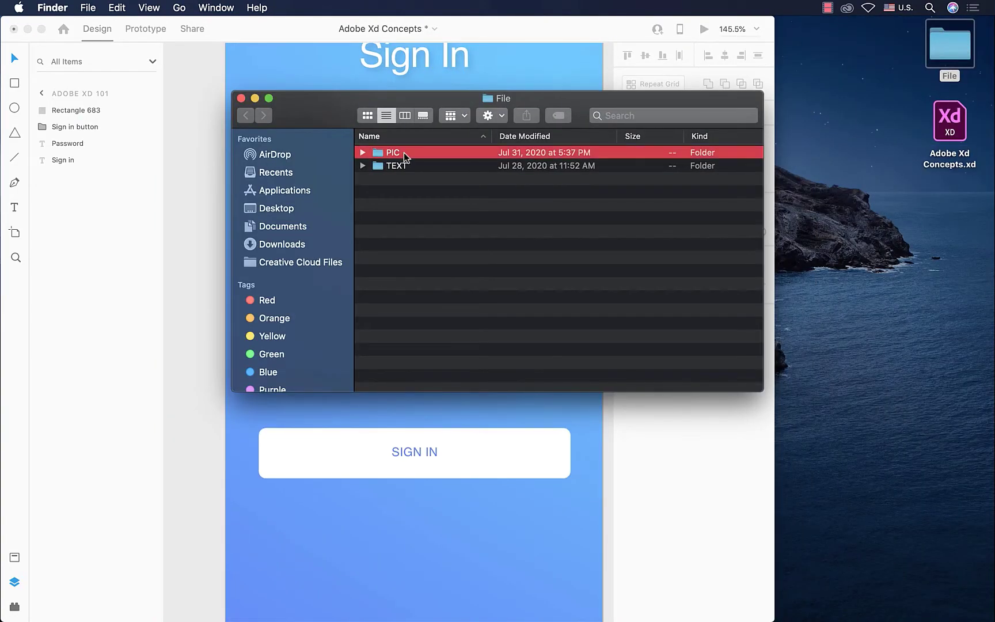
pyautogui.moveTo(317, 114); pyautogui.dragTo(591, 149)
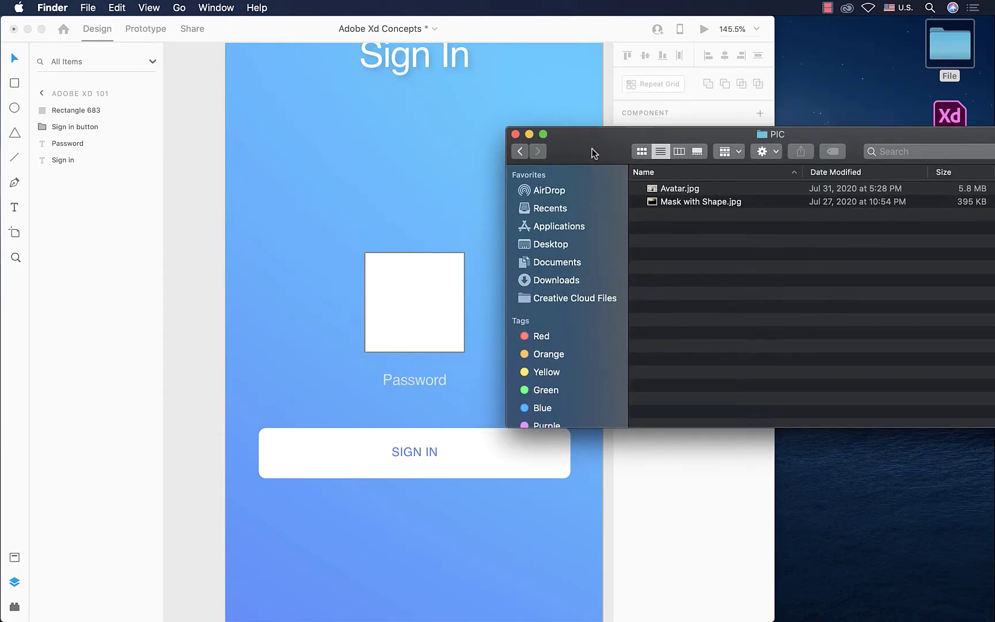
# Step: Fill the white square with Avatar.jpg from the PIC folder and widen the design window back to the full screen
pyautogui.moveTo(671, 193); pyautogui.dragTo(412, 309)
pyautogui.click(430, 184)
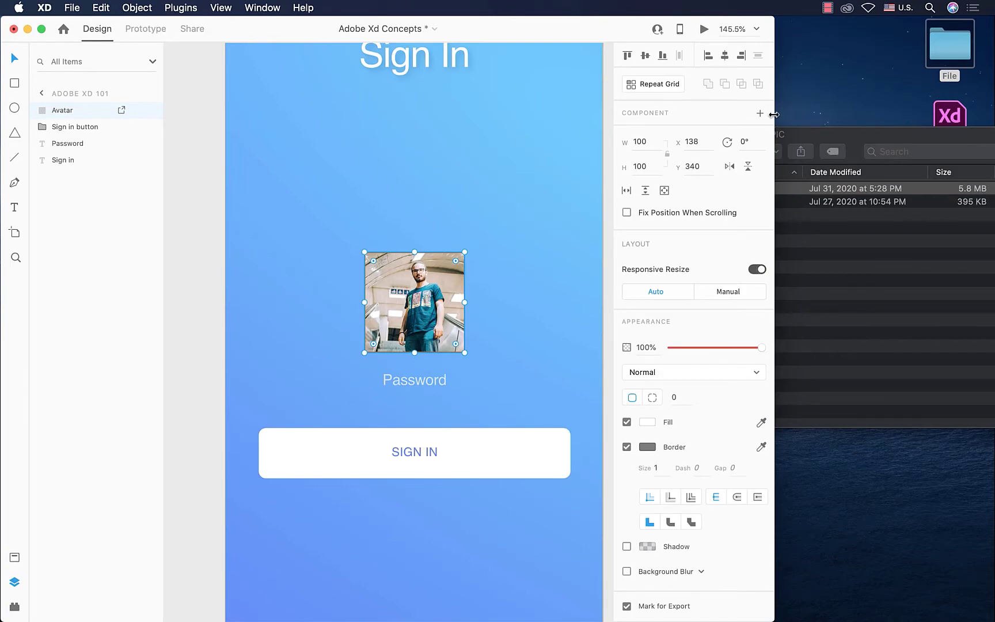
pyautogui.moveTo(775, 115); pyautogui.dragTo(991, 89)
# Step: Enlarge the avatar photo inside its square and reposition it to frame the man's upper body, with its top edge on the square's
pyautogui.scroll(-2, 477, 291)
pyautogui.hscroll(3, 477, 291)
pyautogui.click(477, 291)
pyautogui.doubleClick(360, 284)
pyautogui.moveTo(341, 287)
pyautogui.mouseDown()
pyautogui.moveTo(356, 286)
pyautogui.moveTo(327, 287)
pyautogui.moveTo(343, 287)
pyautogui.mouseUp()
pyautogui.moveTo(447, 225); pyautogui.dragTo(623, 119)
pyautogui.moveTo(516, 199); pyautogui.dragTo(427, 294)
pyautogui.moveTo(522, 209); pyautogui.dragTo(414, 300)
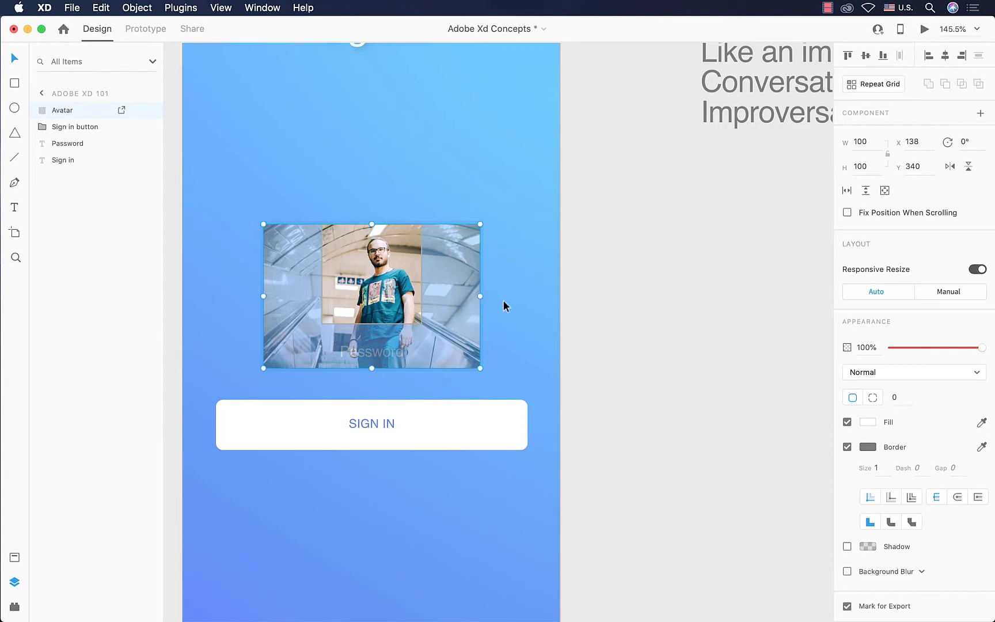
pyautogui.press('Escape')
# Step: Set the avatar square's border colour to white (#FFFFFF) and round its corners to a radius of 5
pyautogui.scroll(5, 375, 318)
pyautogui.scroll(5, 376, 319)
pyautogui.click(378, 318)
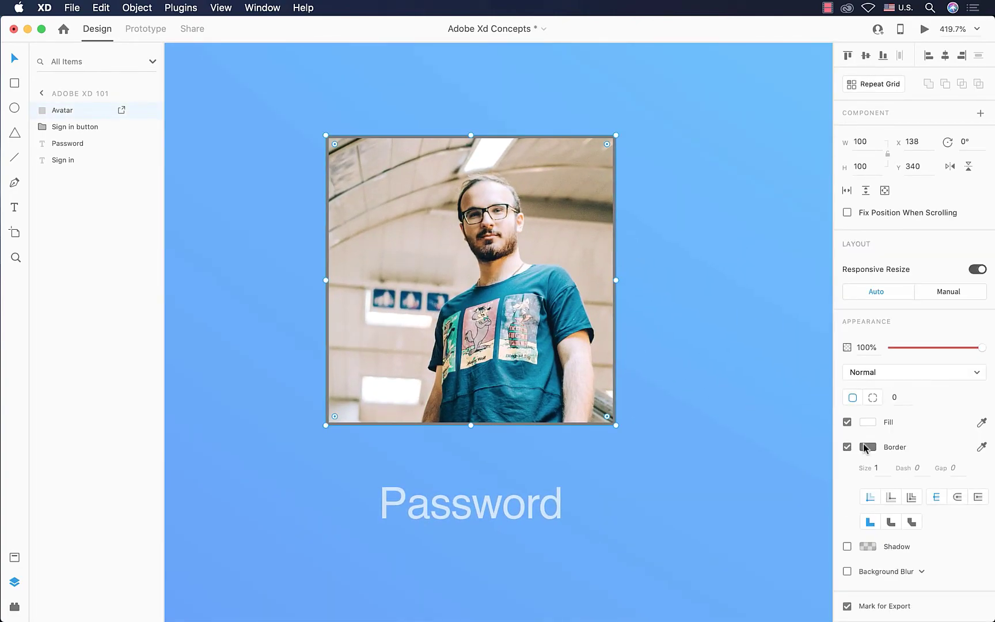
pyautogui.click(863, 444)
pyautogui.moveTo(788, 430); pyautogui.dragTo(663, 338)
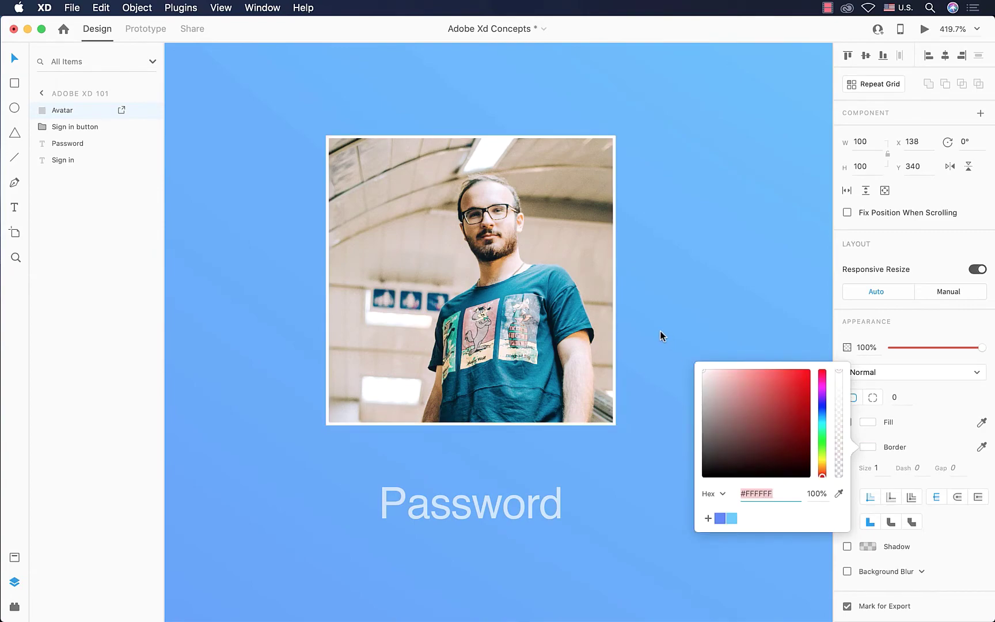
pyautogui.click(897, 425)
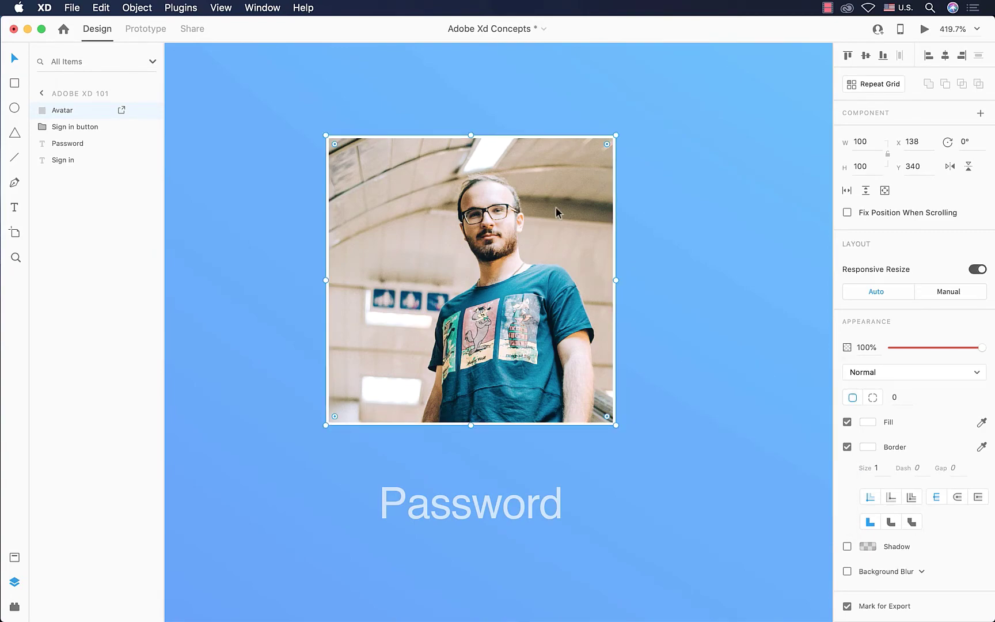
pyautogui.moveTo(607, 143); pyautogui.dragTo(603, 144)
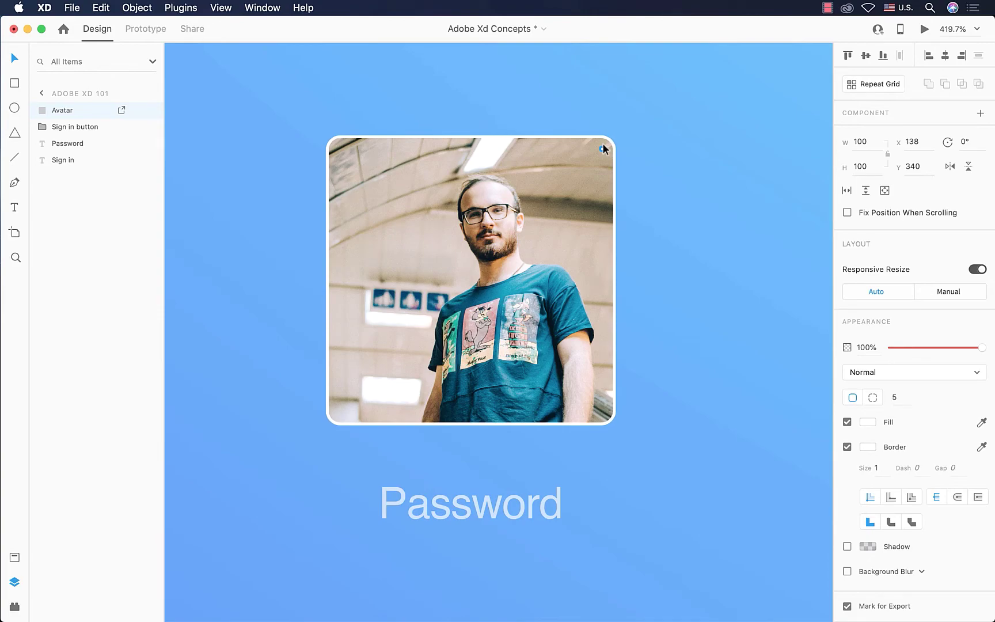
pyautogui.moveTo(602, 144); pyautogui.dragTo(603, 144)
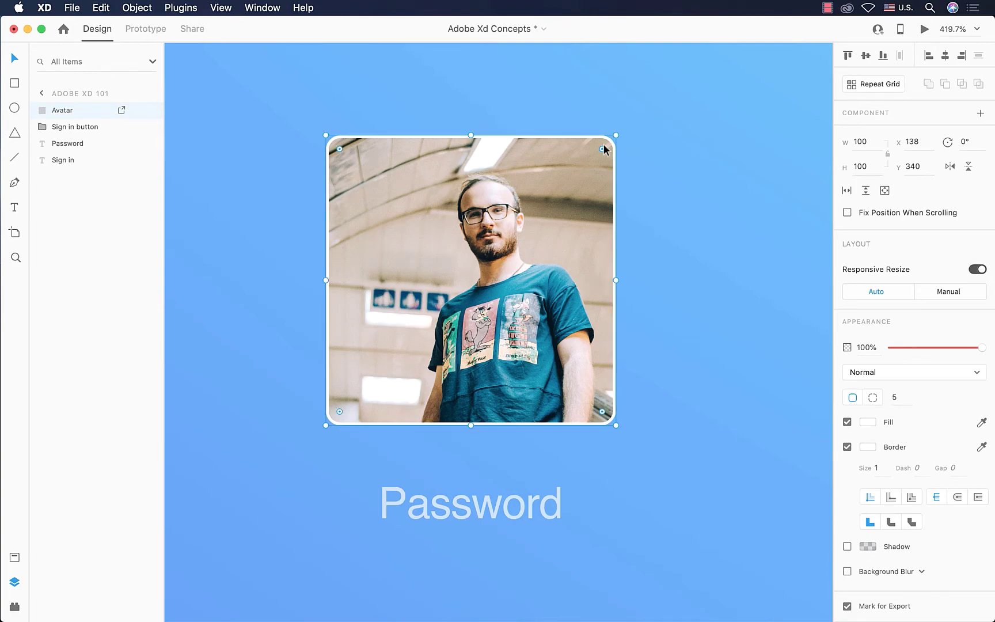
# Step: Change the avatar's border to an outer stroke with a size of 1.5
pyautogui.click(891, 499)
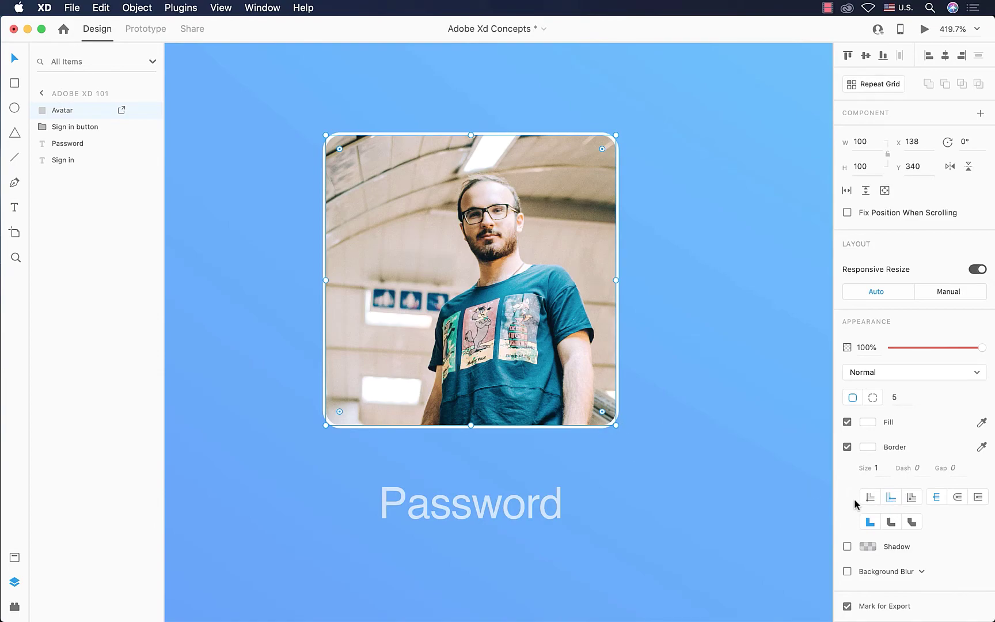
pyautogui.click(889, 465)
pyautogui.write('1.5')
pyautogui.press('Return')
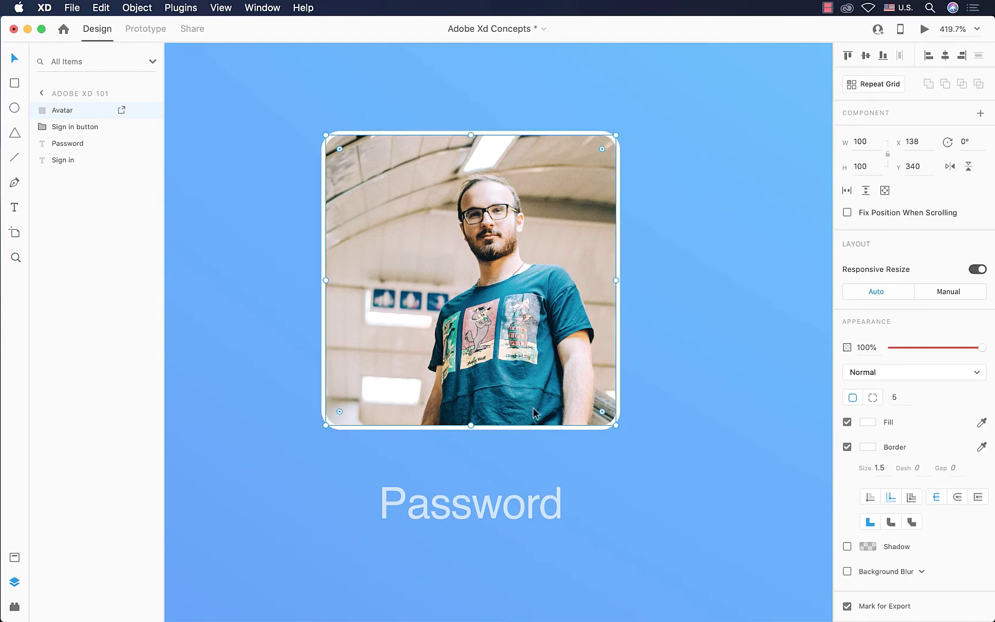
pyautogui.click(738, 416)
pyautogui.press('super+0')
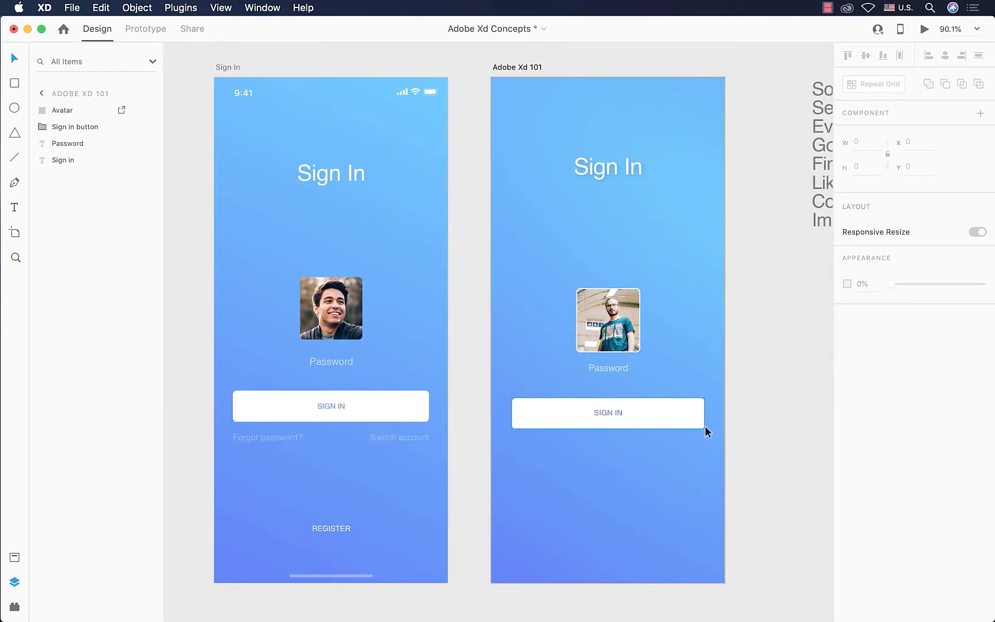
# Step: Move the philosophy text block on the Area Text artboard up to Y 43 and shorten its frame to a height of 284
pyautogui.hscroll(-2, 707, 432)
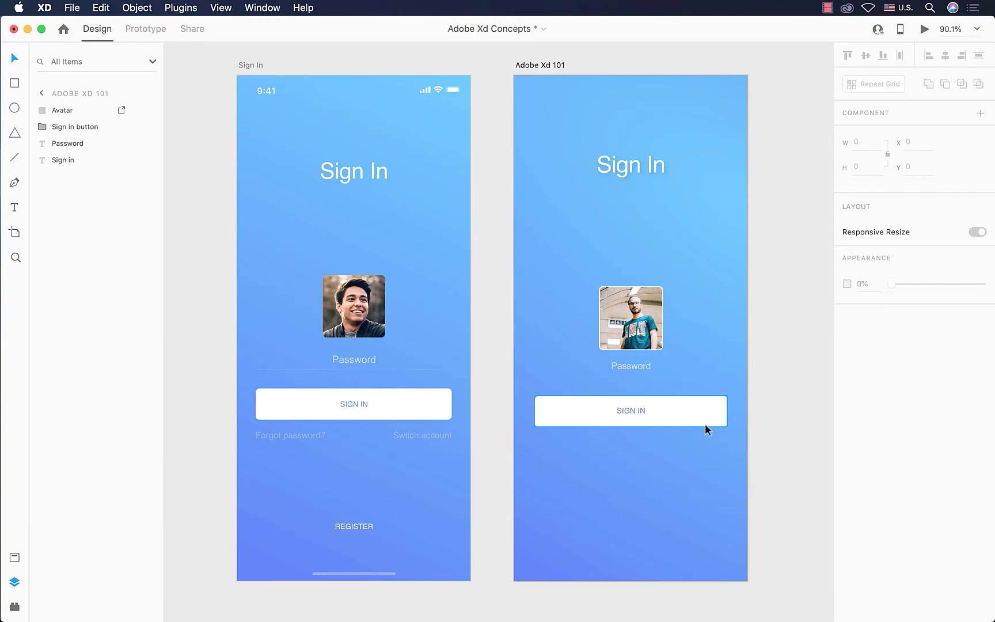
pyautogui.scroll(-15, 706, 429)
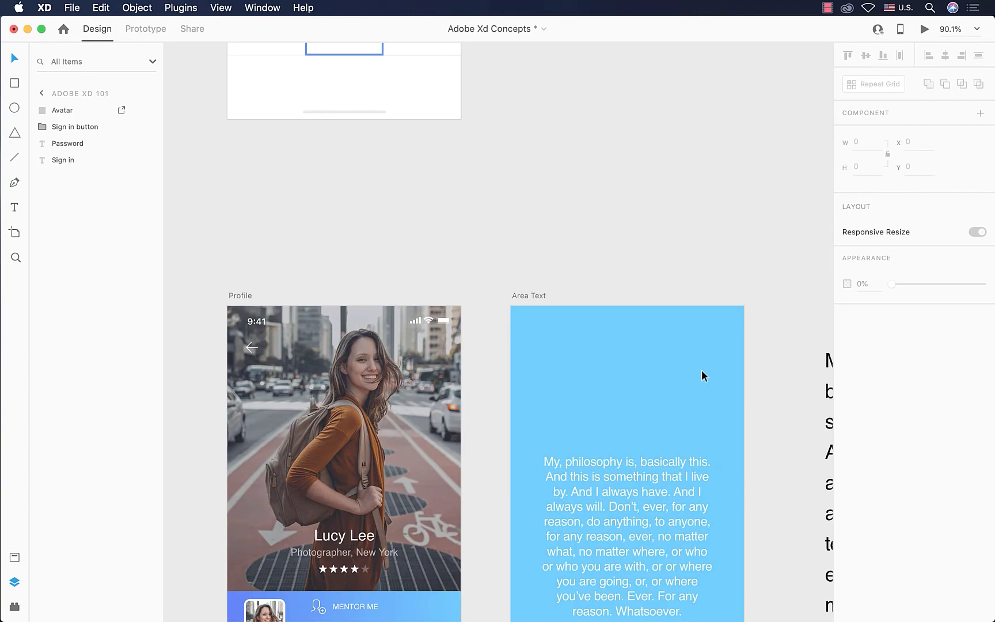
pyautogui.scroll(-5, 703, 375)
pyautogui.moveTo(623, 325); pyautogui.dragTo(625, 198)
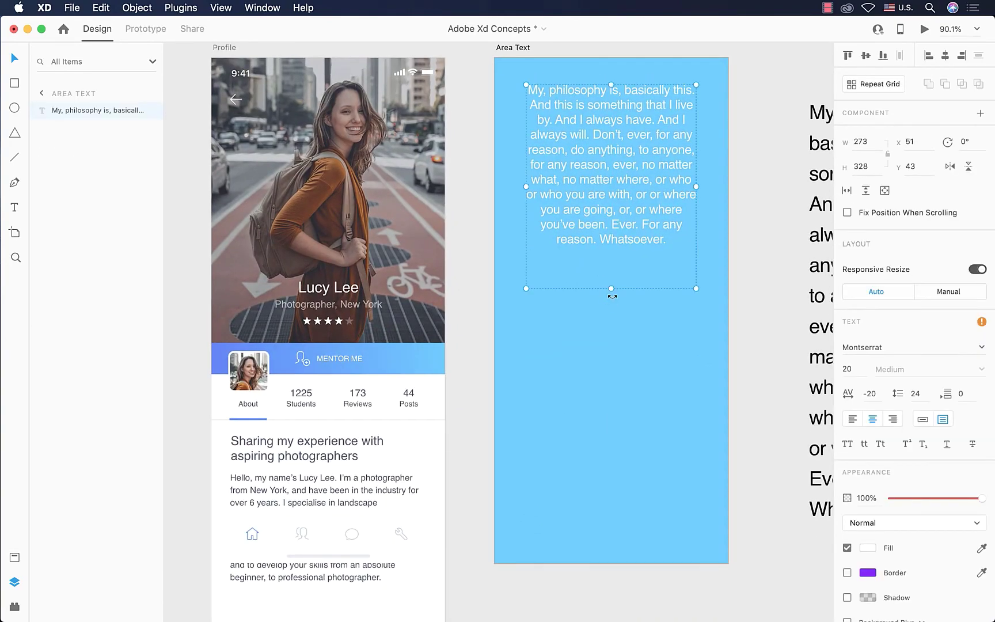
pyautogui.moveTo(610, 290); pyautogui.dragTo(614, 262)
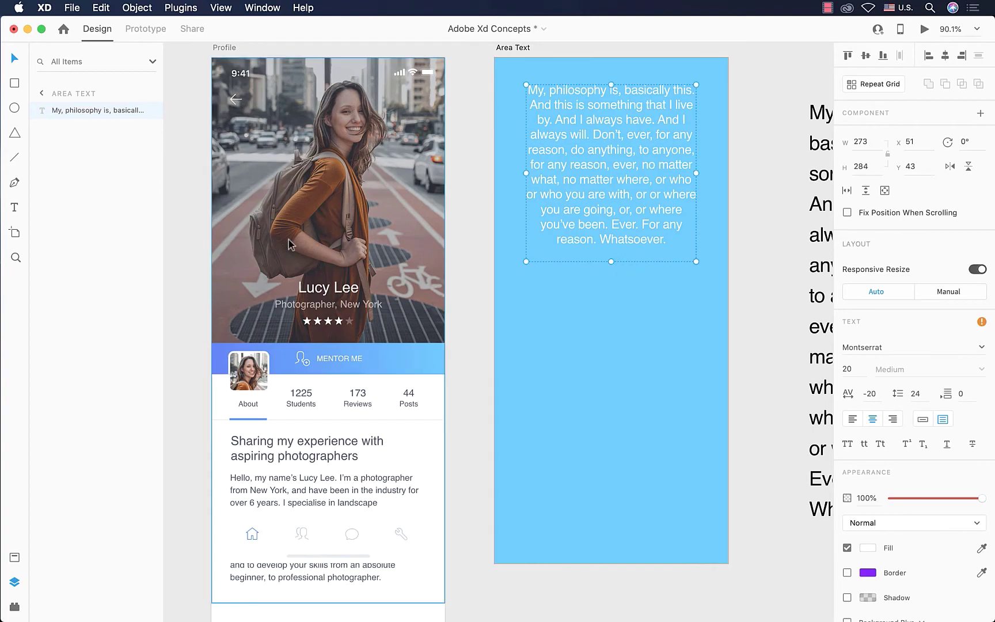
# Step: Draw an area text box about 273 by 353 below the philosophy paragraph and enter "Place holder" in it
pyautogui.click(15, 209)
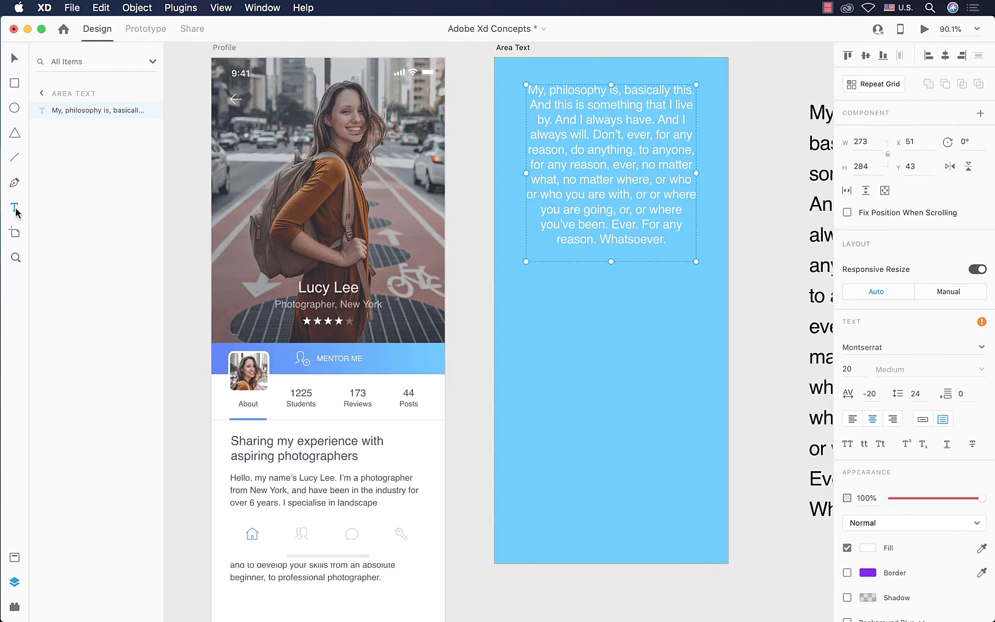
pyautogui.moveTo(526, 291); pyautogui.dragTo(696, 458)
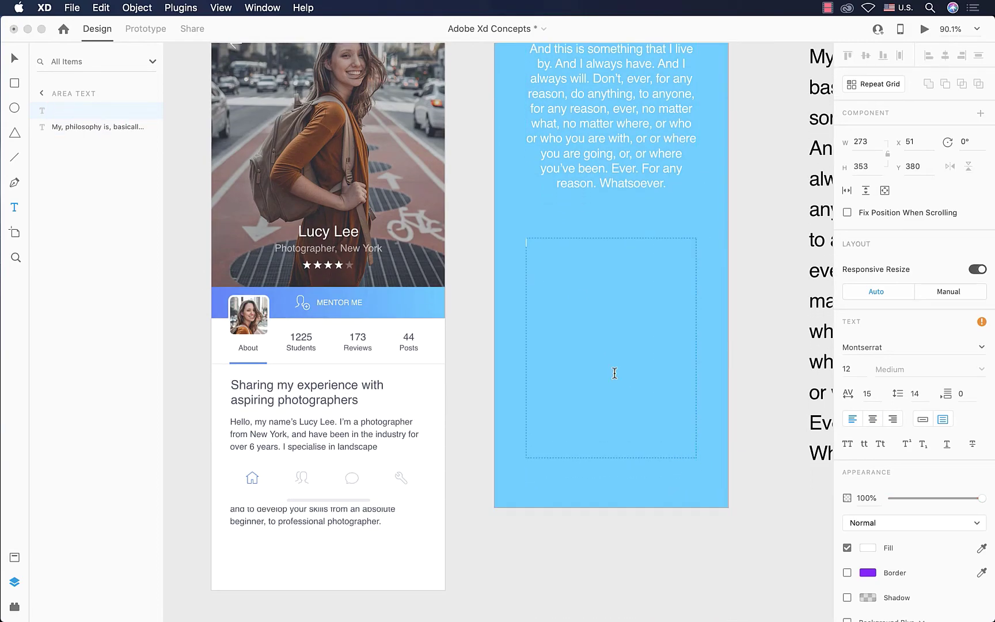
pyautogui.write('plac')
pyautogui.press('Escape')
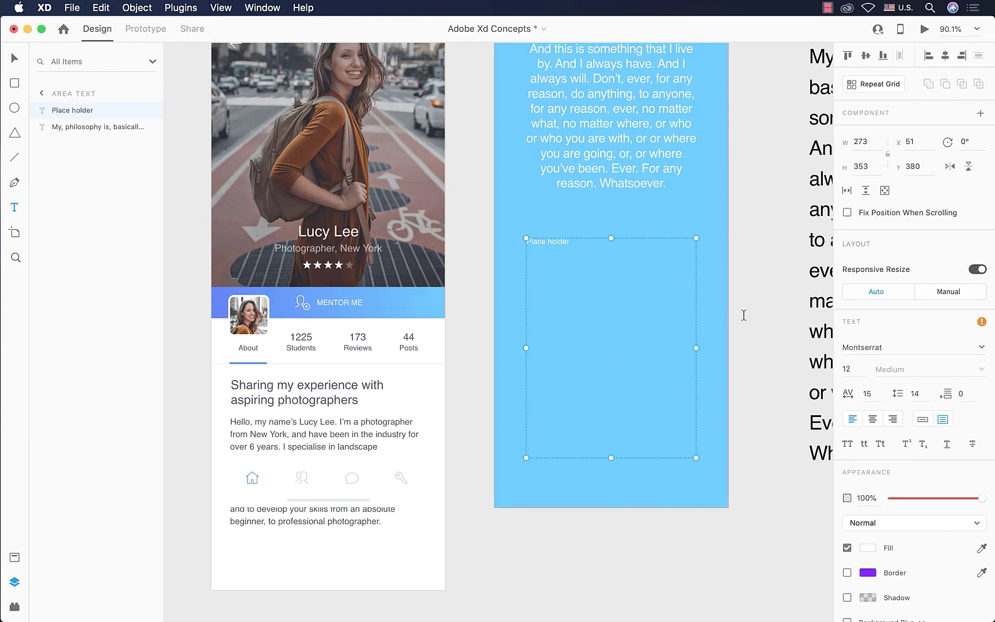
# Step: Narrow the design window, open the TEXT folder inside File in Finder, and move that window clear of the artboard
pyautogui.hotkey('ctrl', 'alt', 'Left')
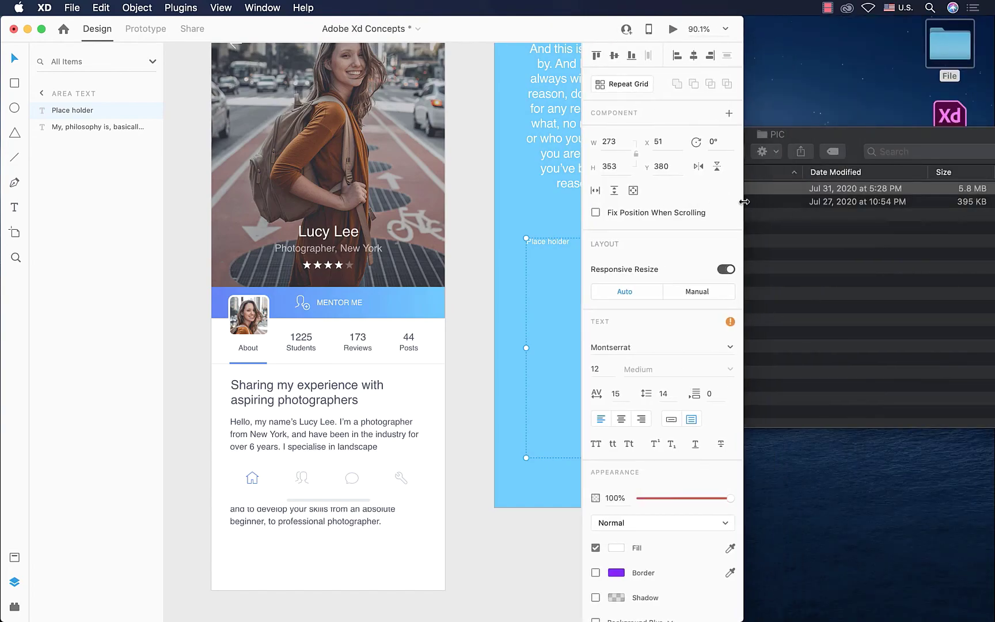
pyautogui.click(890, 248)
pyautogui.click(520, 151)
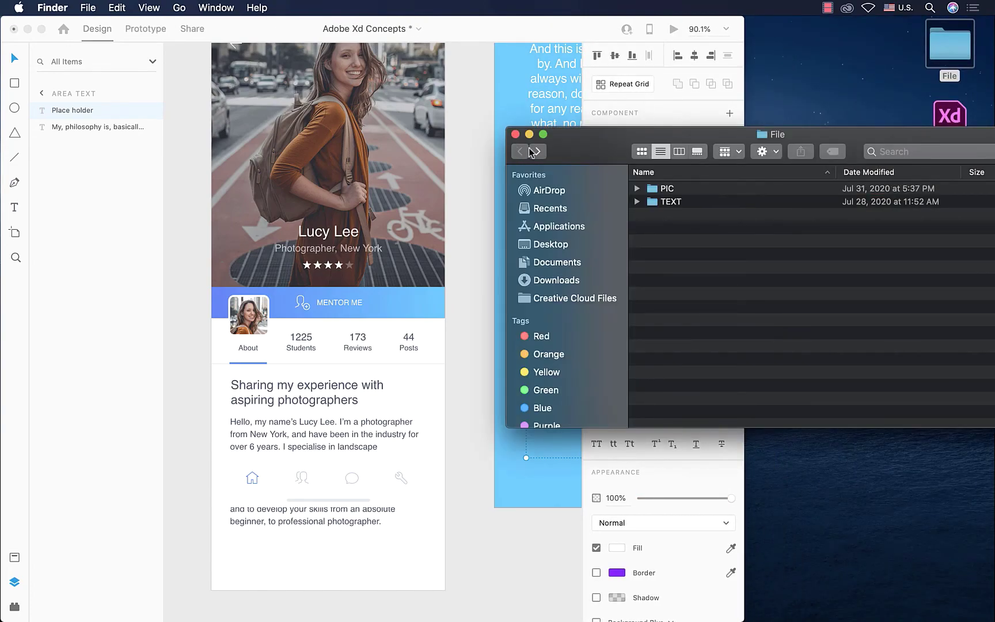
pyautogui.doubleClick(681, 203)
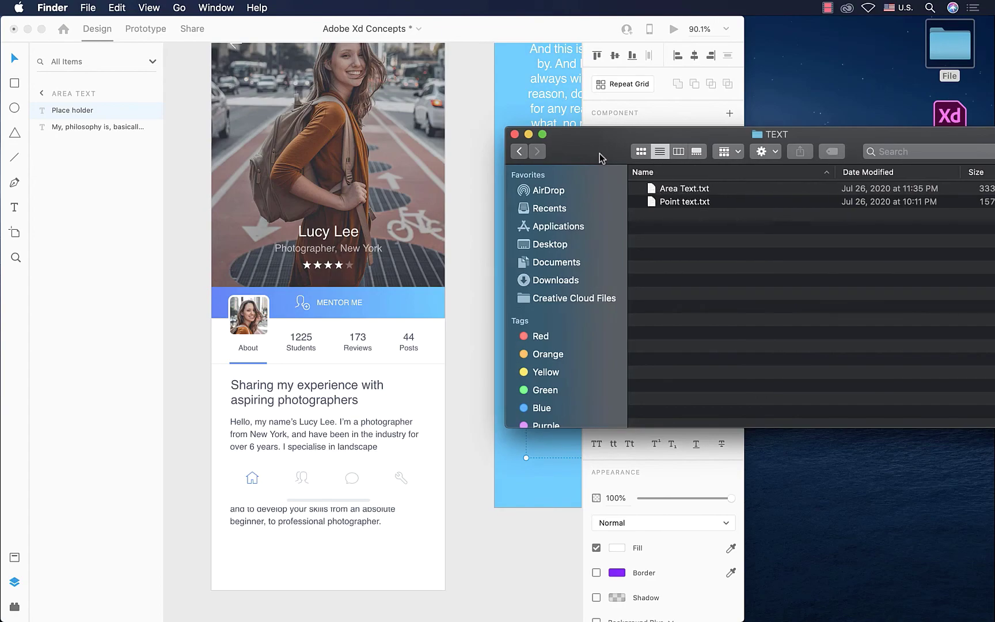
pyautogui.moveTo(600, 155); pyautogui.dragTo(797, 148)
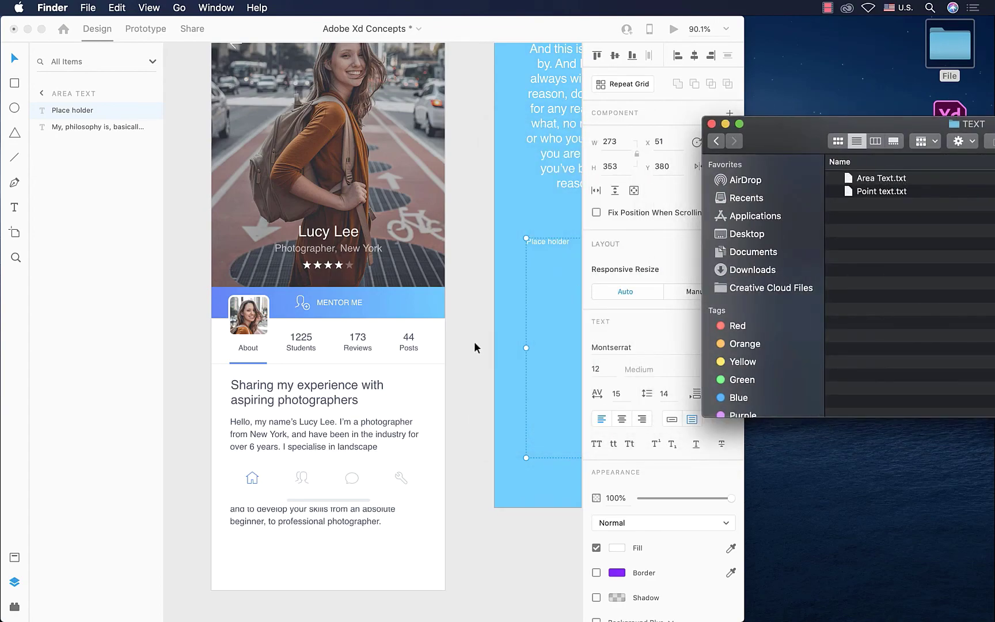
# Step: Replace the placeholder text in the new area text box with the contents of Area Text.txt
pyautogui.hscroll(5, 481, 339)
pyautogui.click(873, 180)
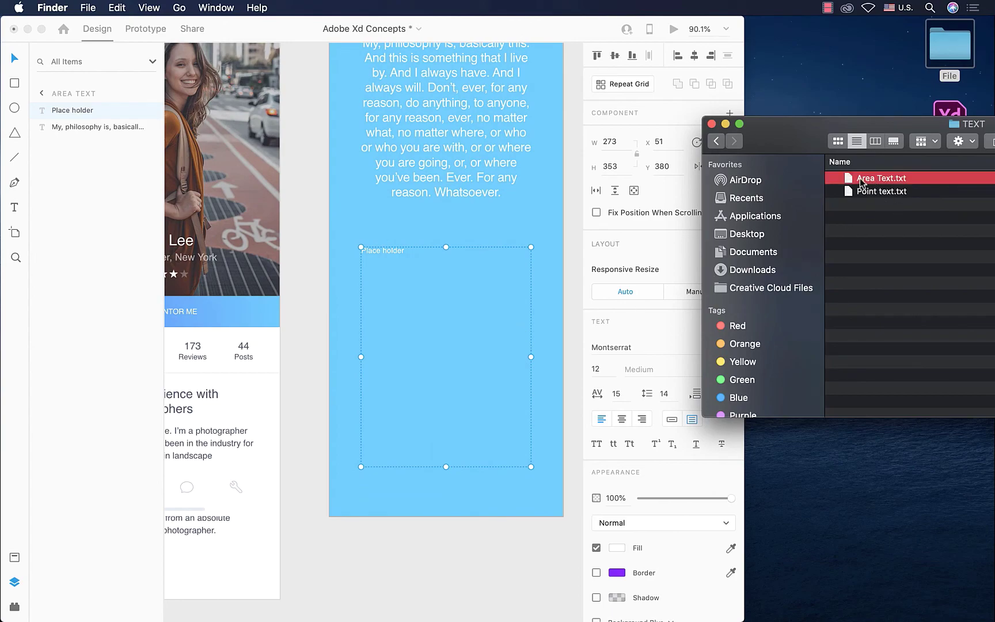
pyautogui.moveTo(862, 182); pyautogui.dragTo(446, 328)
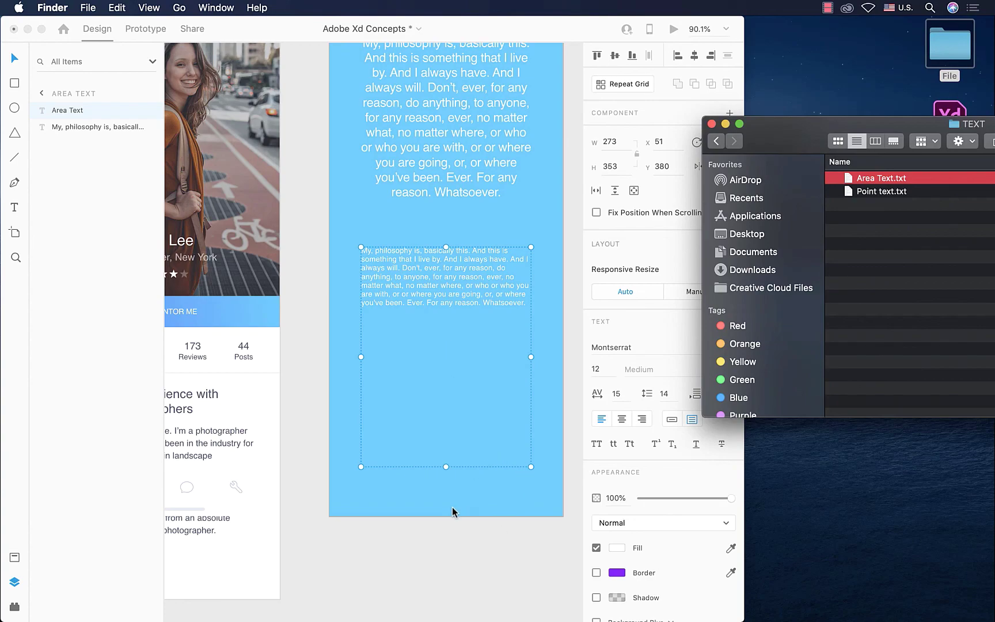
# Step: Increase the imported paragraph's font size to 19 in the lower text box
pyautogui.click(453, 512)
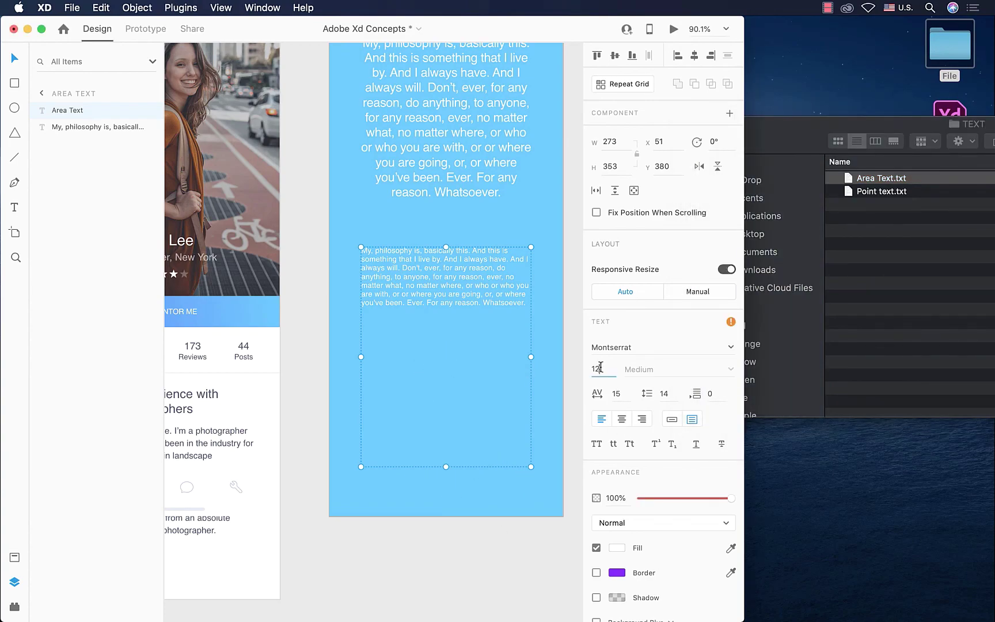
pyautogui.press('Up')
pyautogui.press('Up')
pyautogui.press('Up')
pyautogui.press('Up')
pyautogui.press('Up')
pyautogui.press('Up')
pyautogui.press('Up')
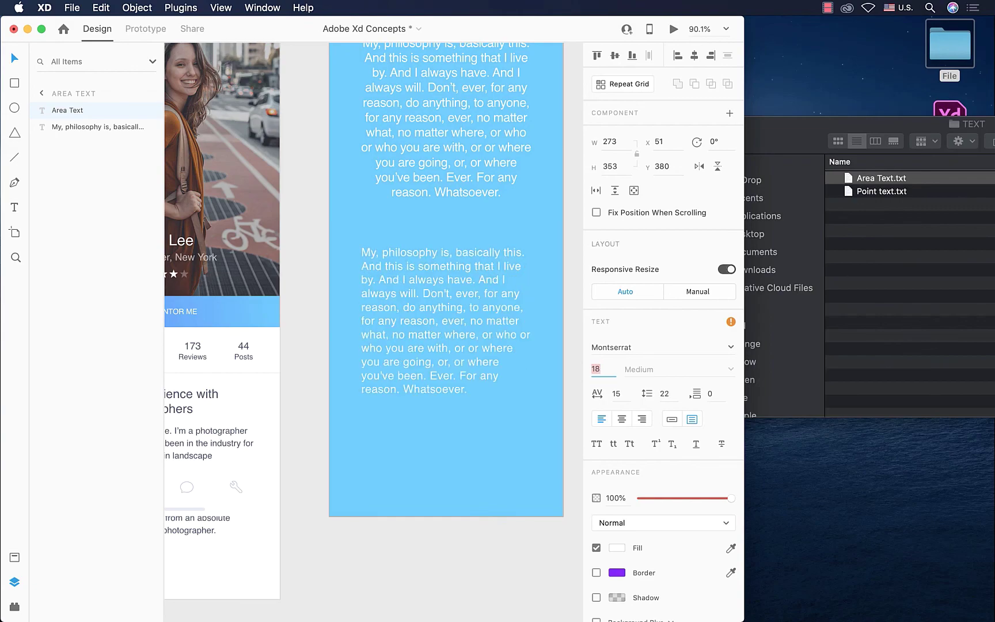
pyautogui.click(550, 416)
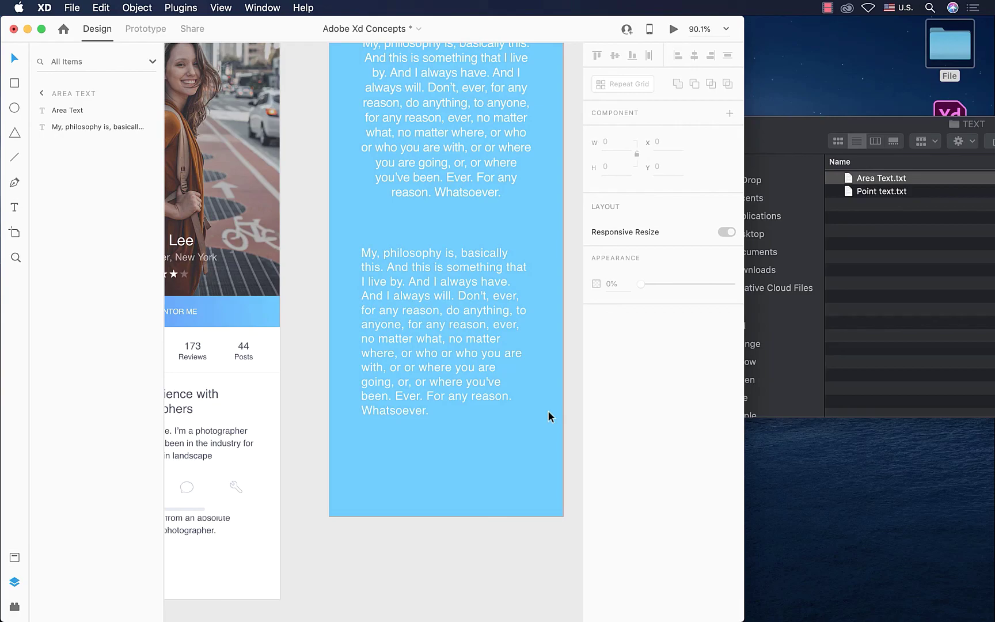